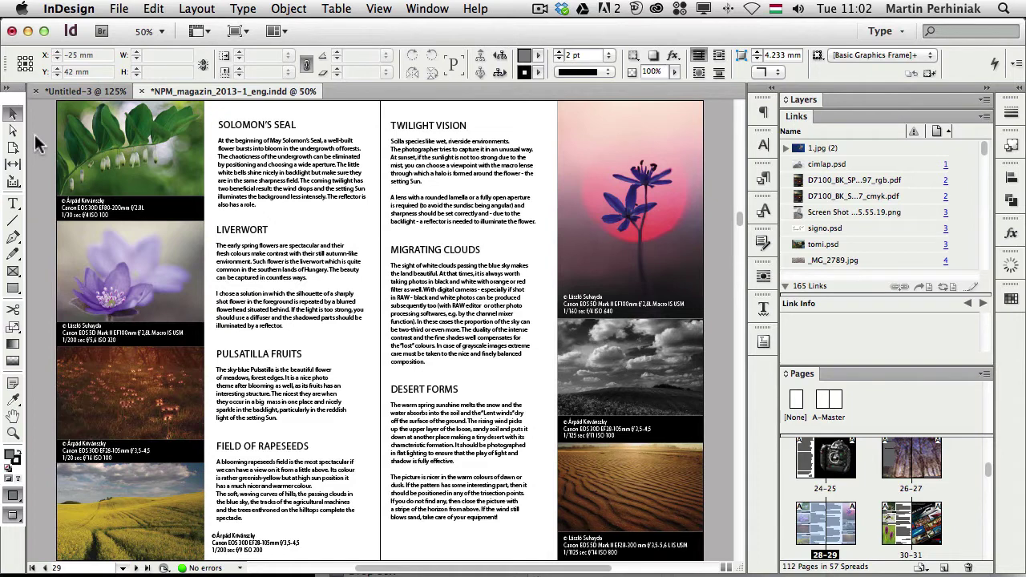
pyautogui.click(14, 184)
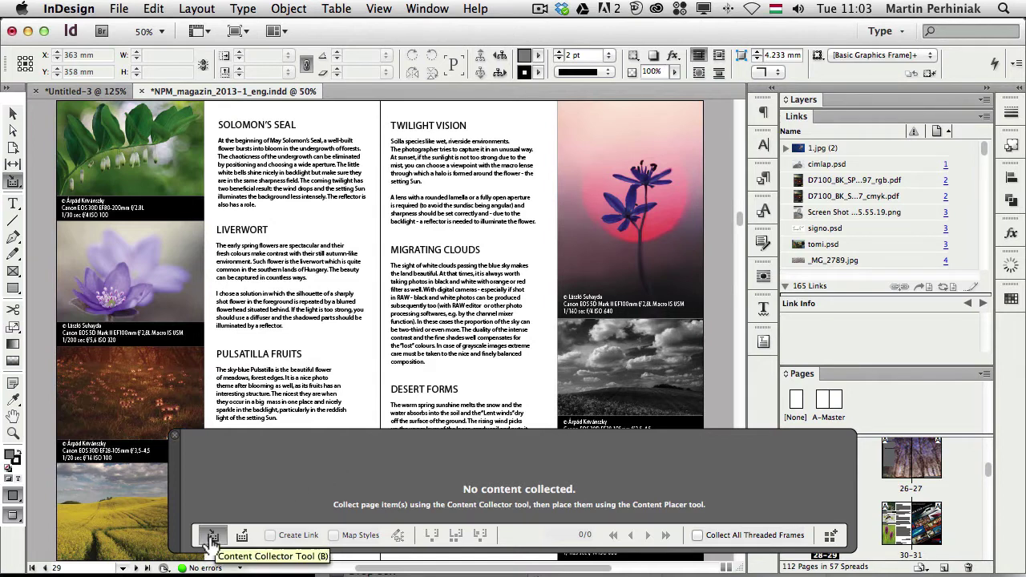
pyautogui.press('b')
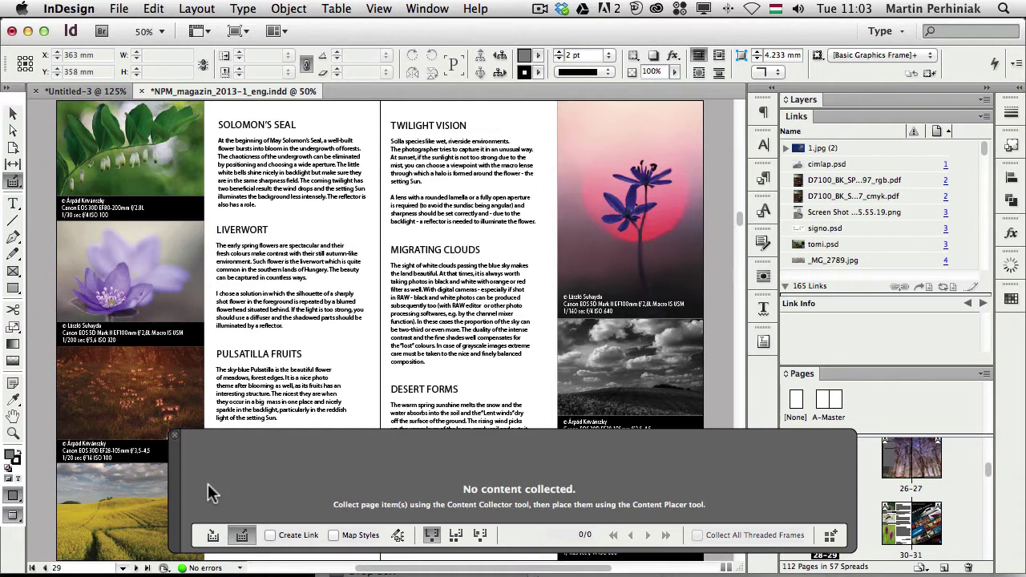
pyautogui.press('b')
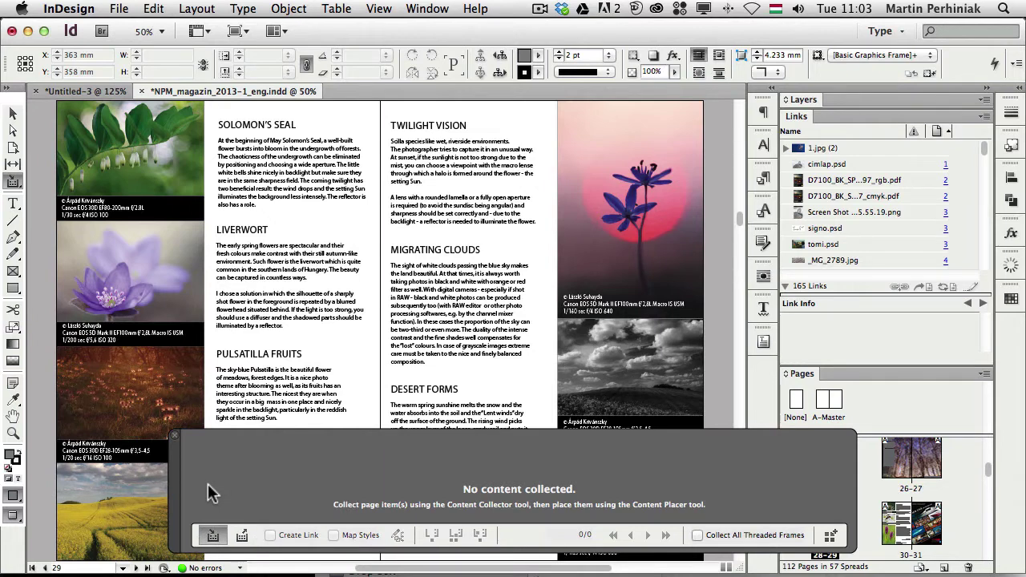
# Collect the Solomon's Seal, Liverwort, Pulsatilla, rapeseed field and black-and-white clouds photos.
pyautogui.click(138, 140)
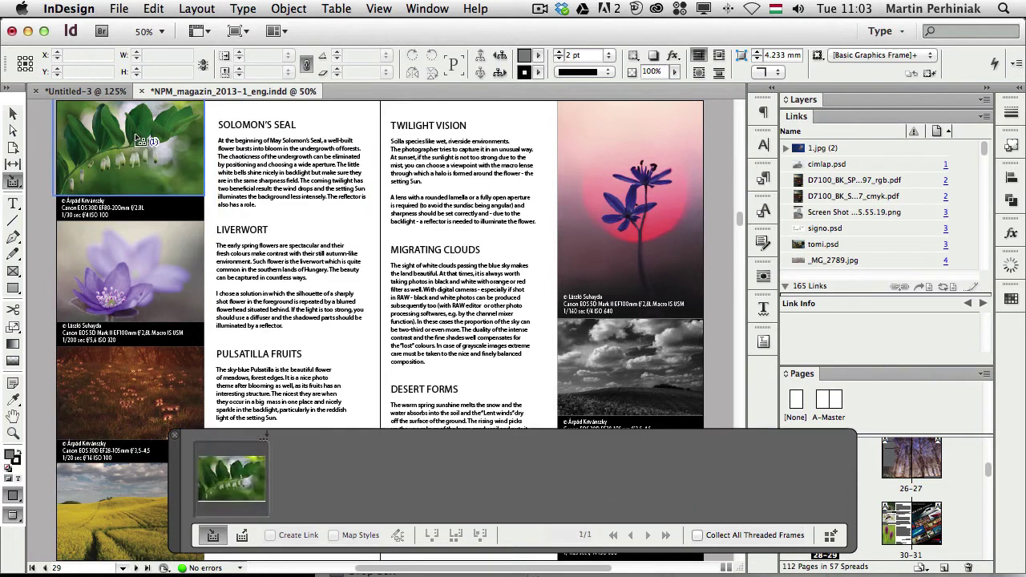
pyautogui.click(146, 274)
pyautogui.click(128, 390)
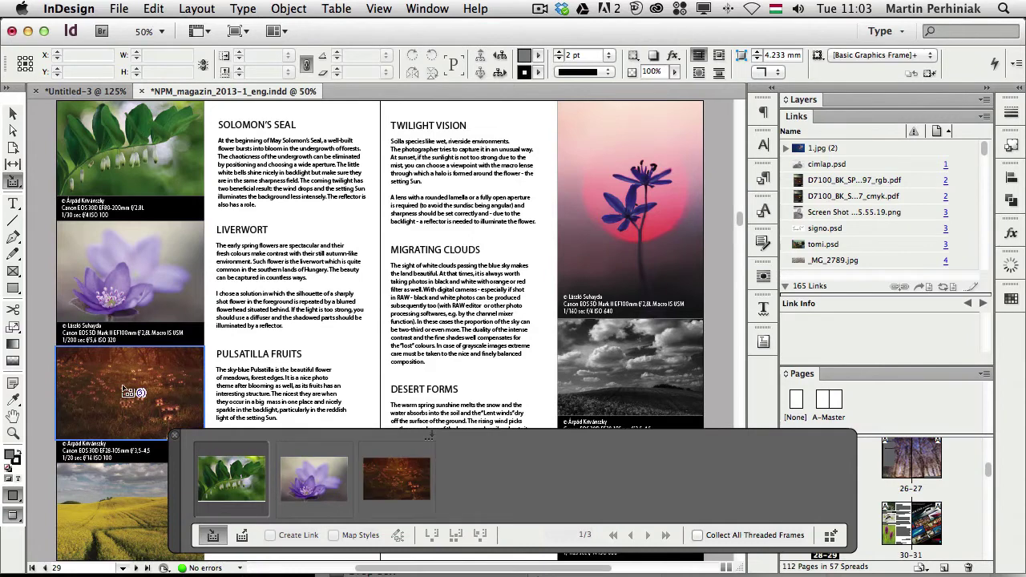
pyautogui.click(110, 523)
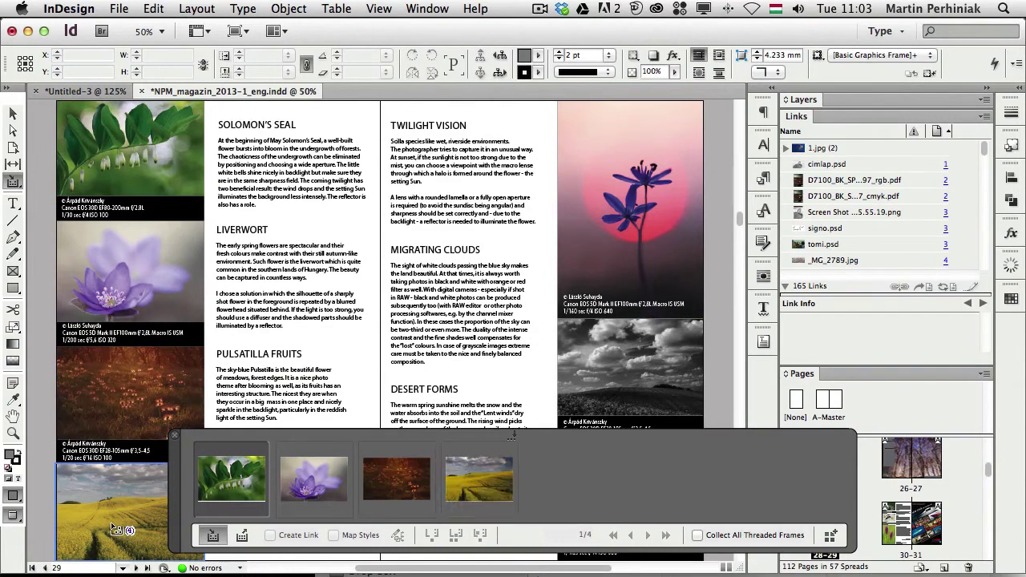
pyautogui.click(613, 357)
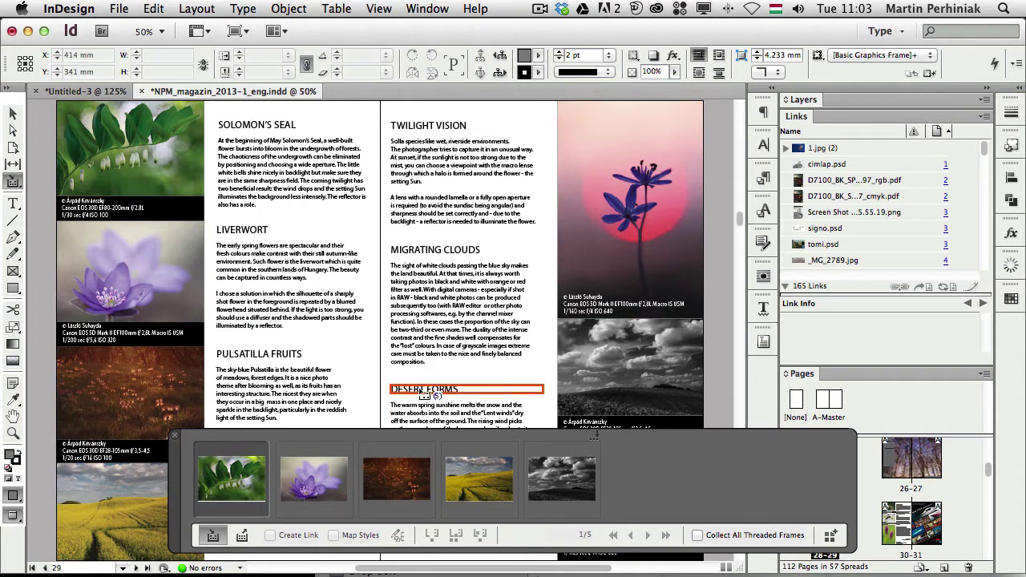
# Collect the DESERT FORMS heading and body text frames, then switch to blank Untitled-3.
pyautogui.click(413, 398)
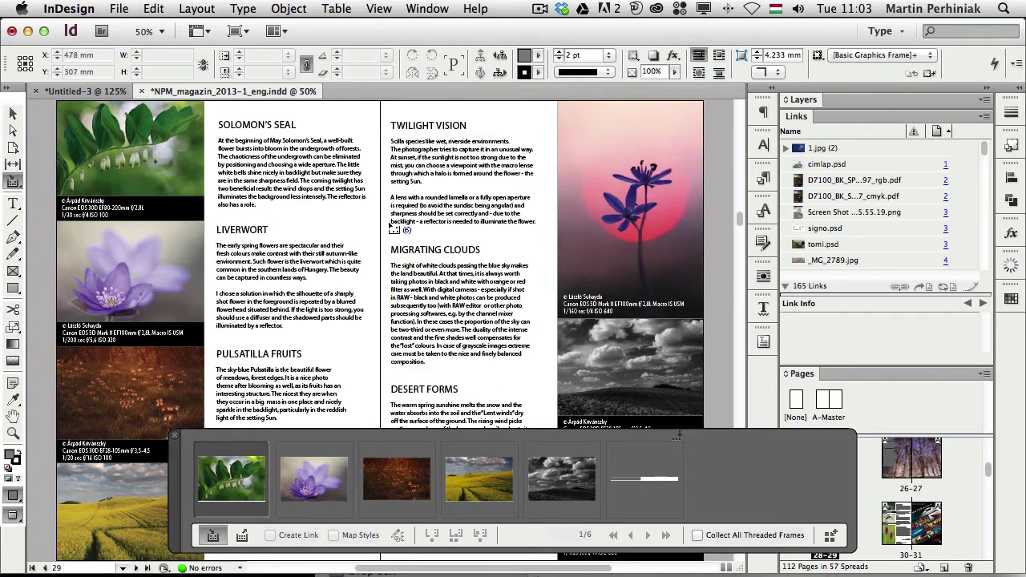
pyautogui.click(462, 423)
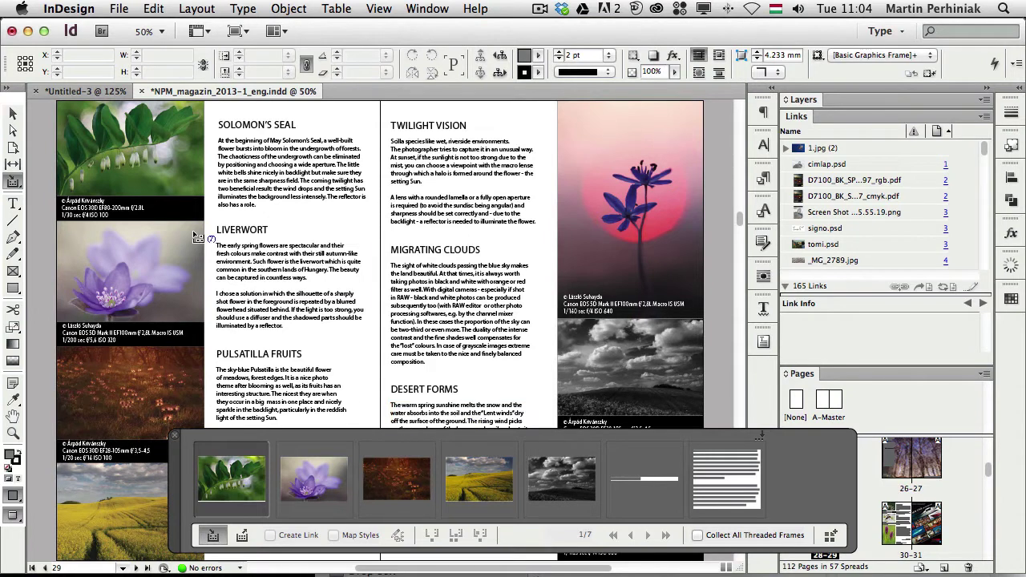
pyautogui.click(78, 93)
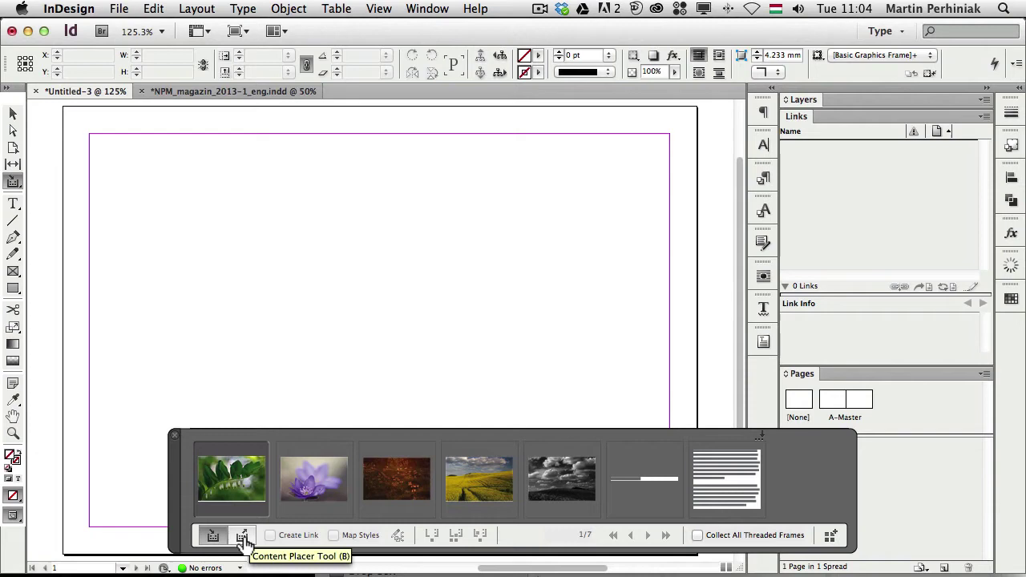
# Load the seven collected items for placing and cycle to the purple Liverwort photo (2/7).
pyautogui.click(284, 360)
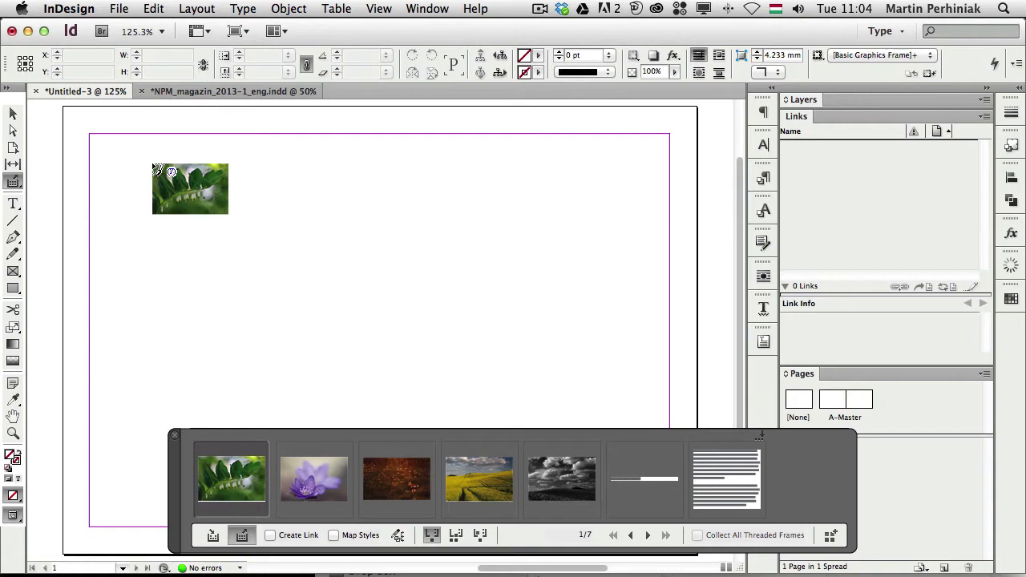
pyautogui.press('Right')
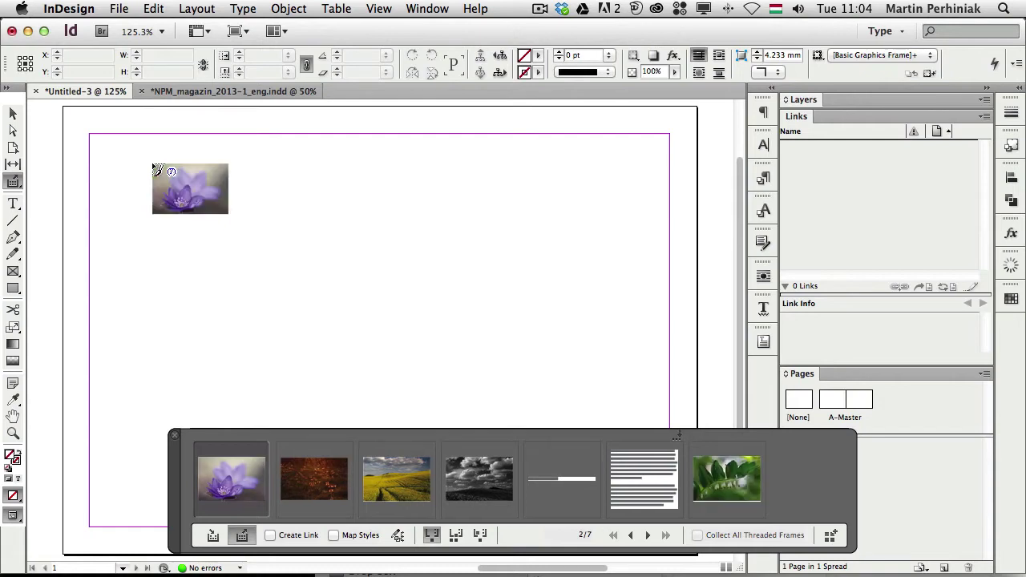
pyautogui.press('Left')
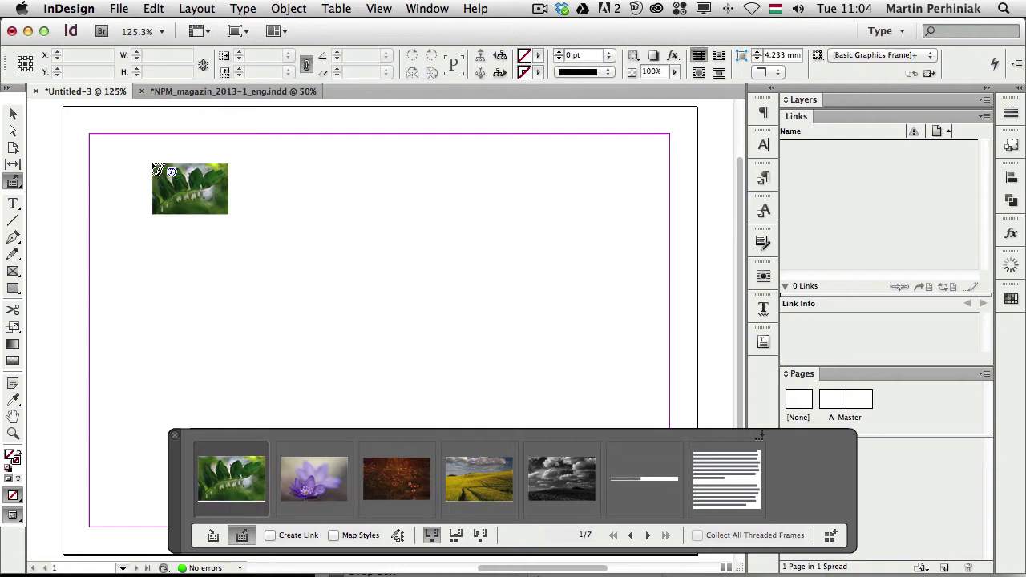
pyautogui.press('Left')
pyautogui.press('Right')
pyautogui.press('Right')
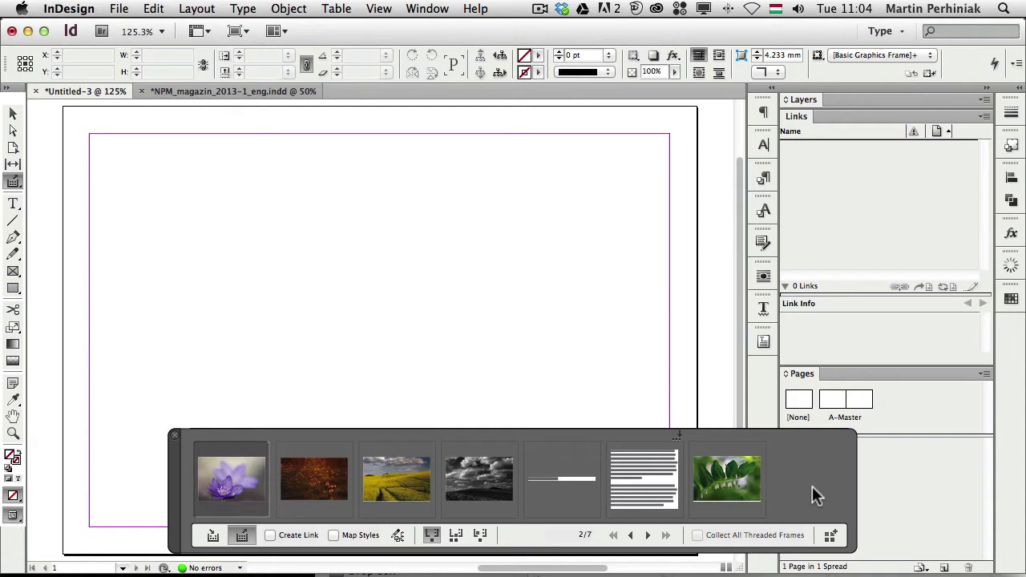
pyautogui.hotkey('alt', 'b')
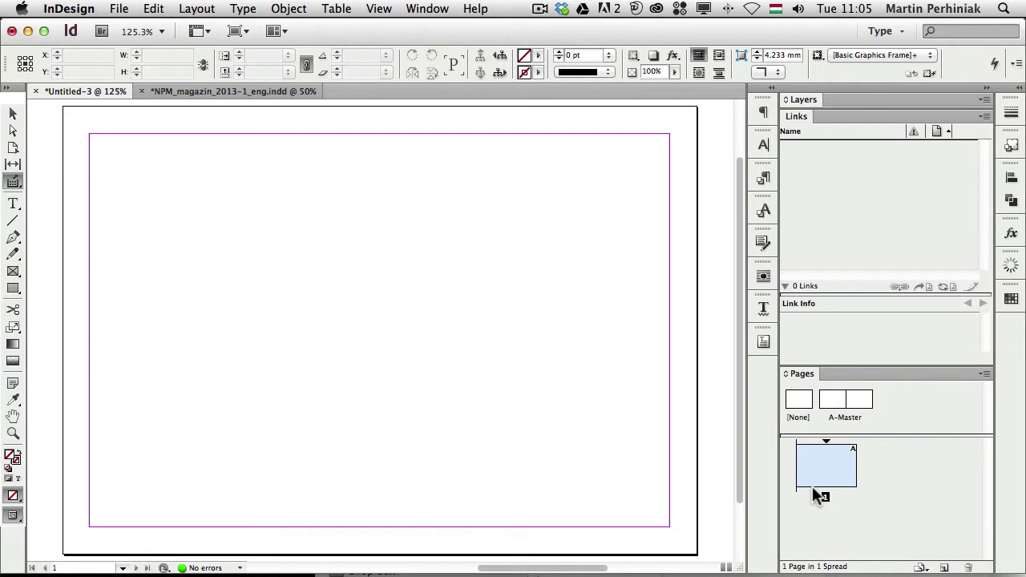
pyautogui.hotkey('alt', 'b')
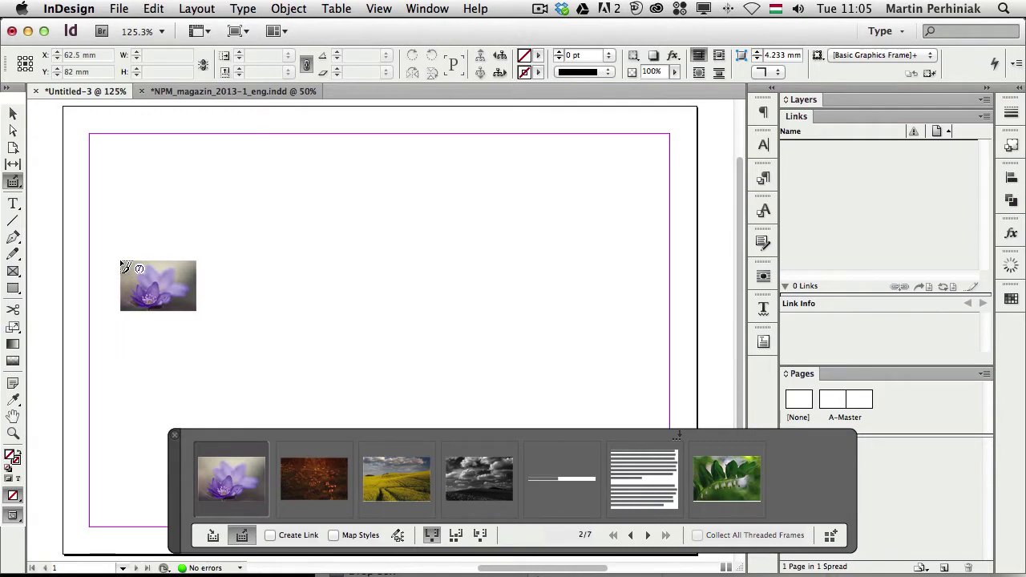
pyautogui.click(385, 8)
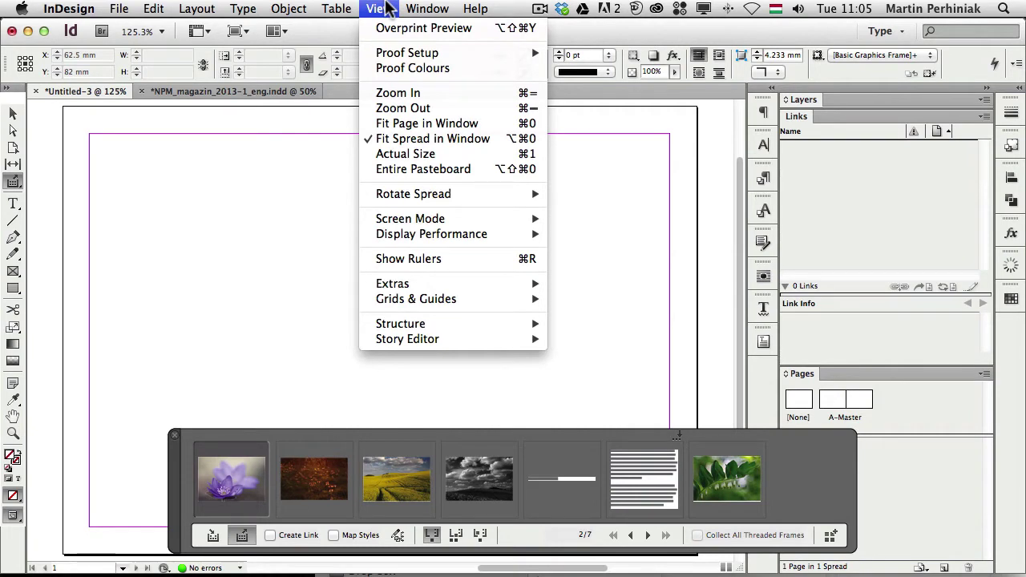
pyautogui.moveTo(440, 285)
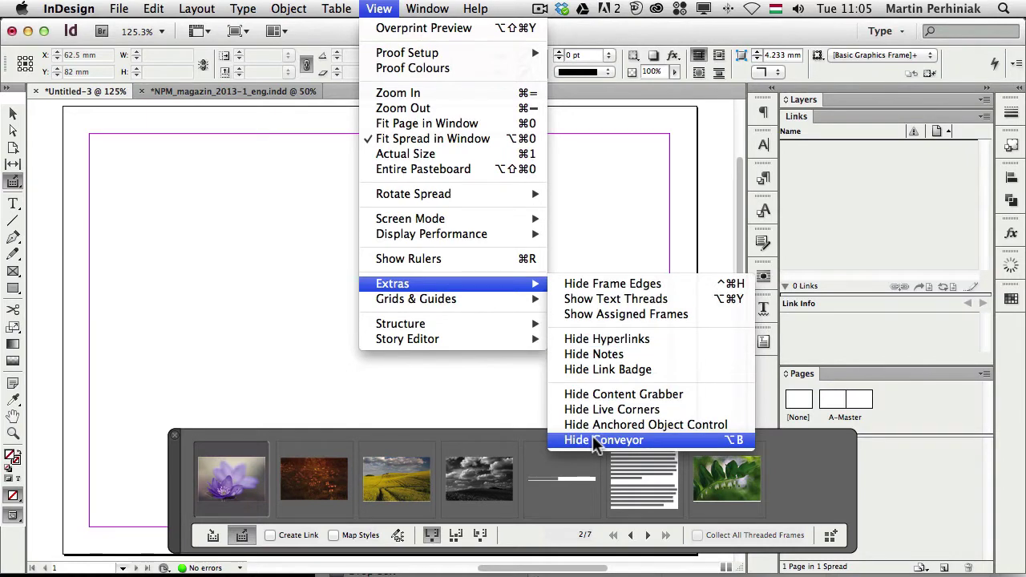
pyautogui.click(267, 182)
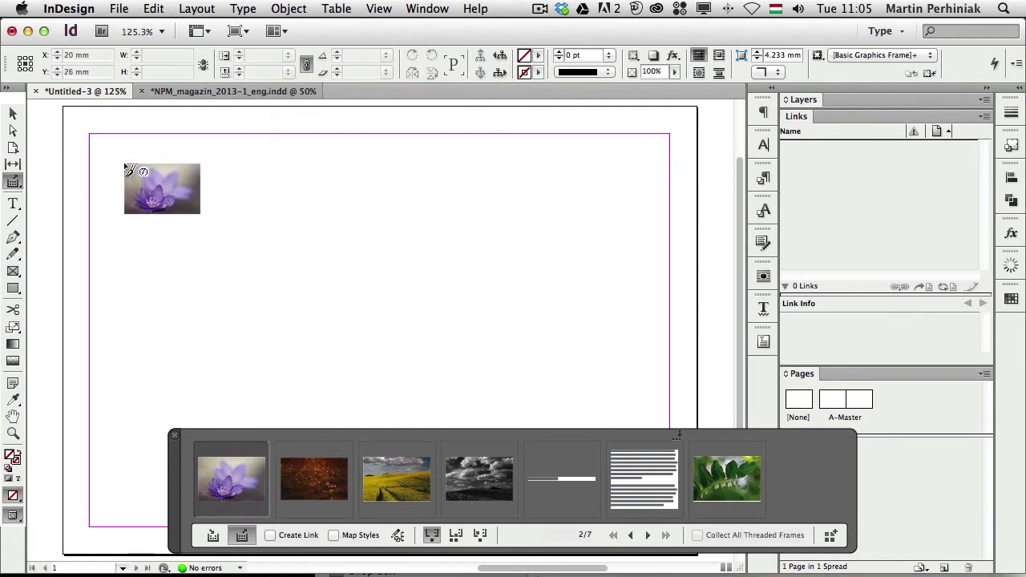
# Place the purple flower photo at the page's top-left and the brown photo small beside it.
pyautogui.click(123, 163)
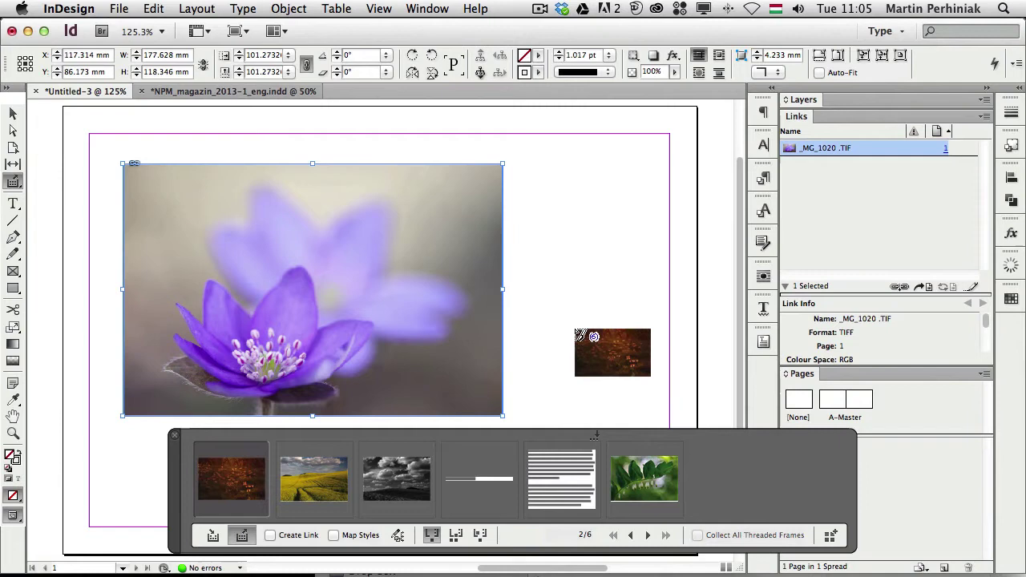
pyautogui.press('super+z')
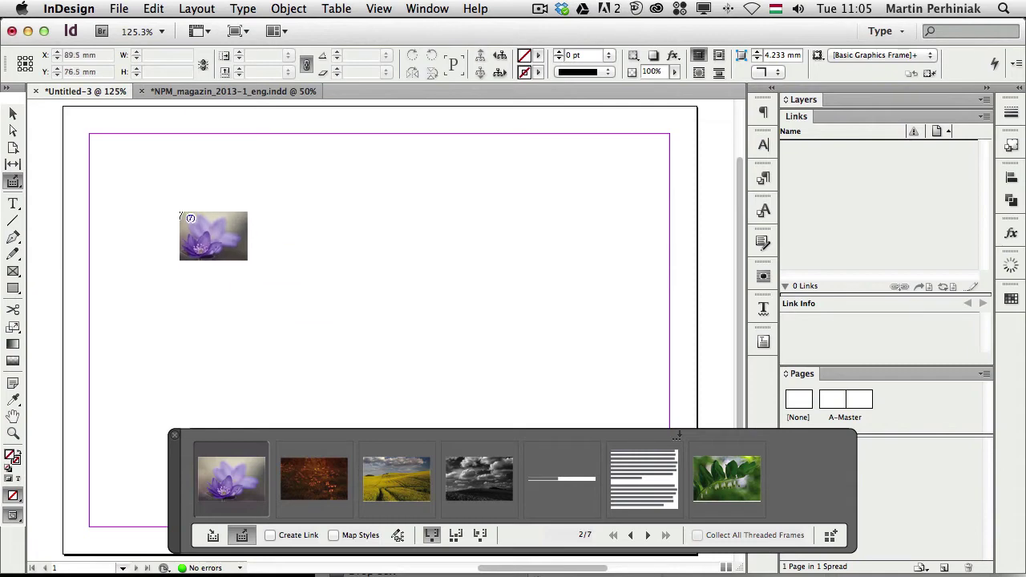
pyautogui.click(119, 168)
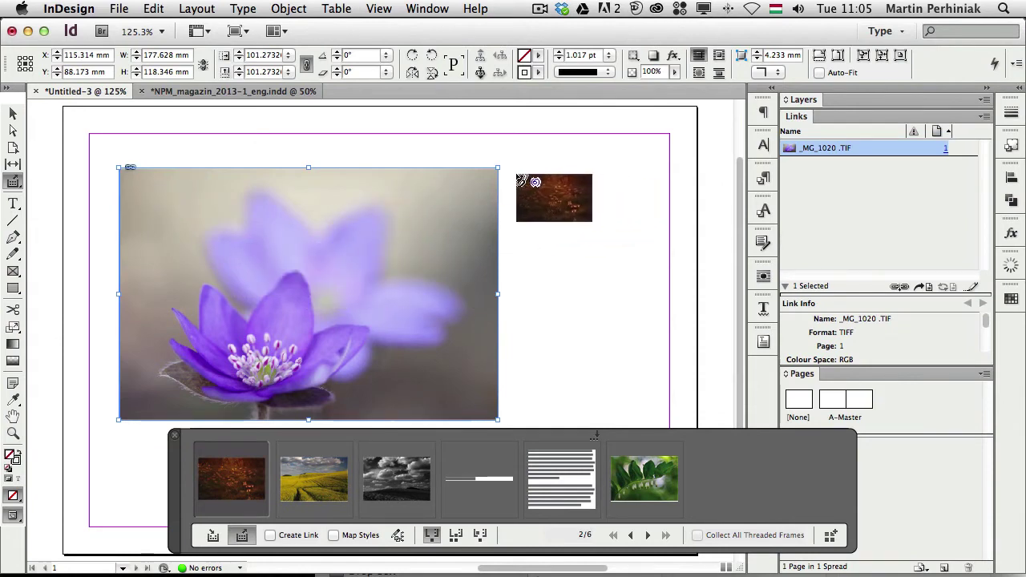
pyautogui.moveTo(515, 173); pyautogui.dragTo(598, 237)
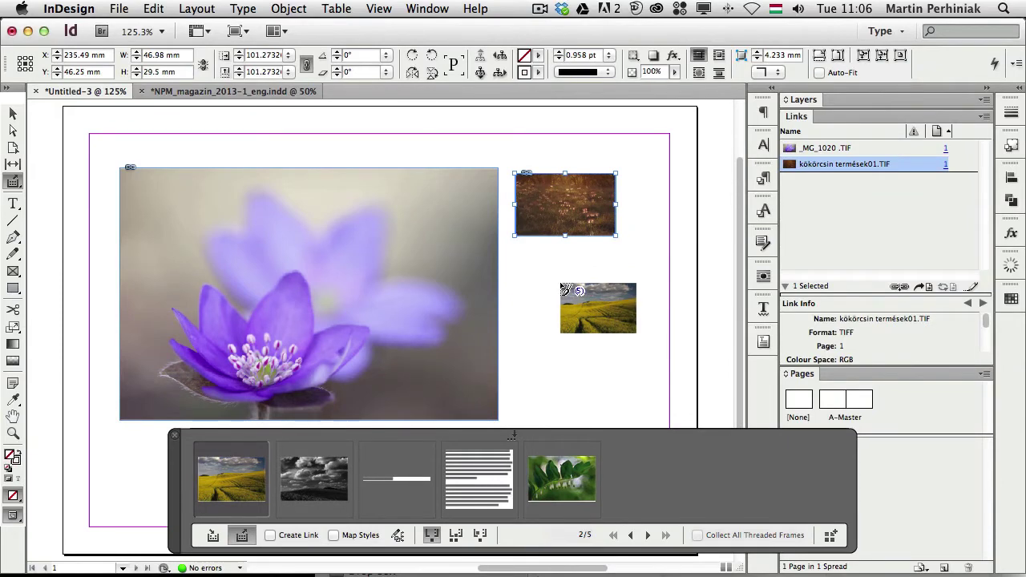
# Place the Desert Forms heading and body text in a narrow frame beneath the brown photo.
pyautogui.press('Right')
pyautogui.press('Right')
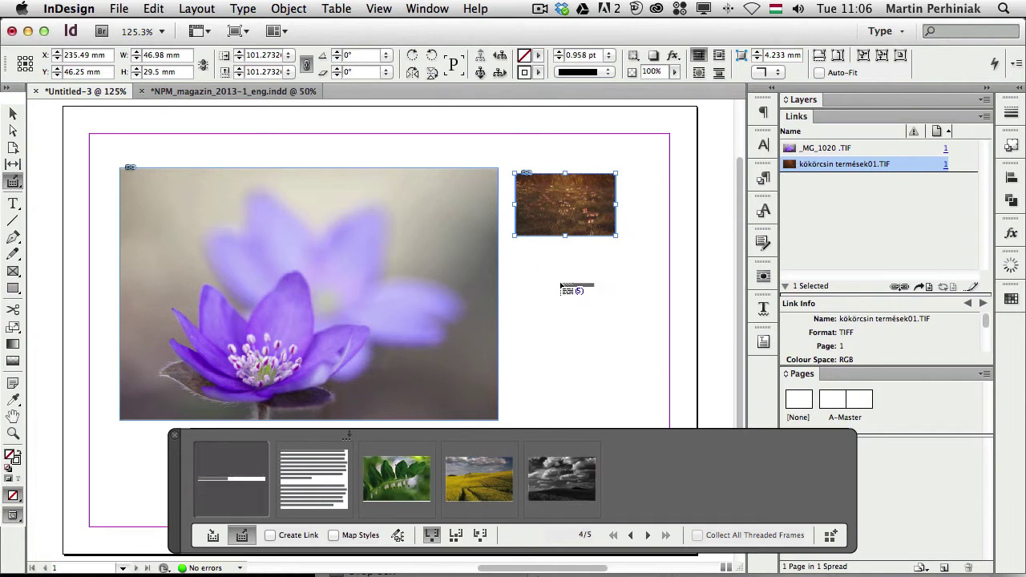
pyautogui.click(520, 268)
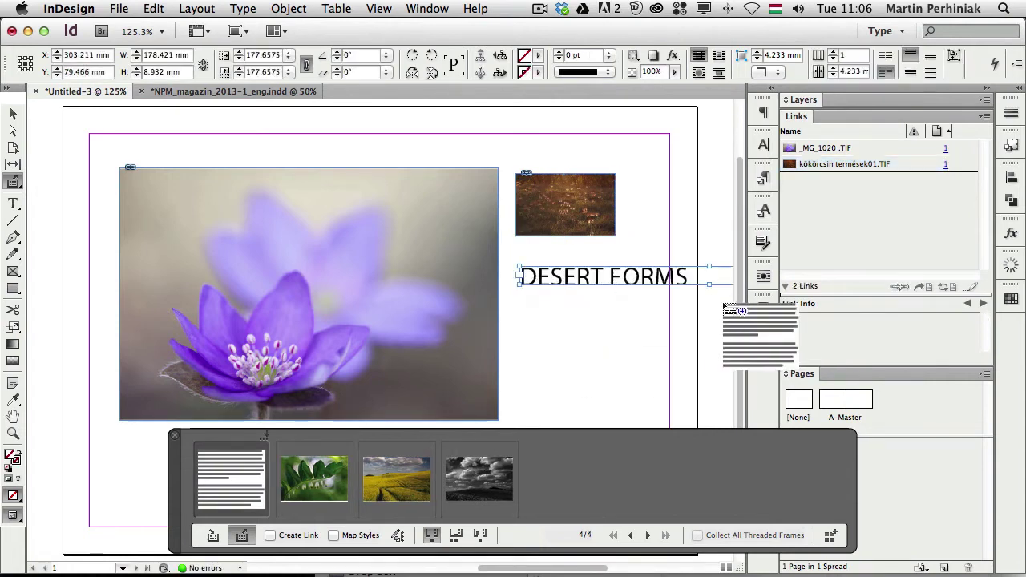
pyautogui.click(521, 303)
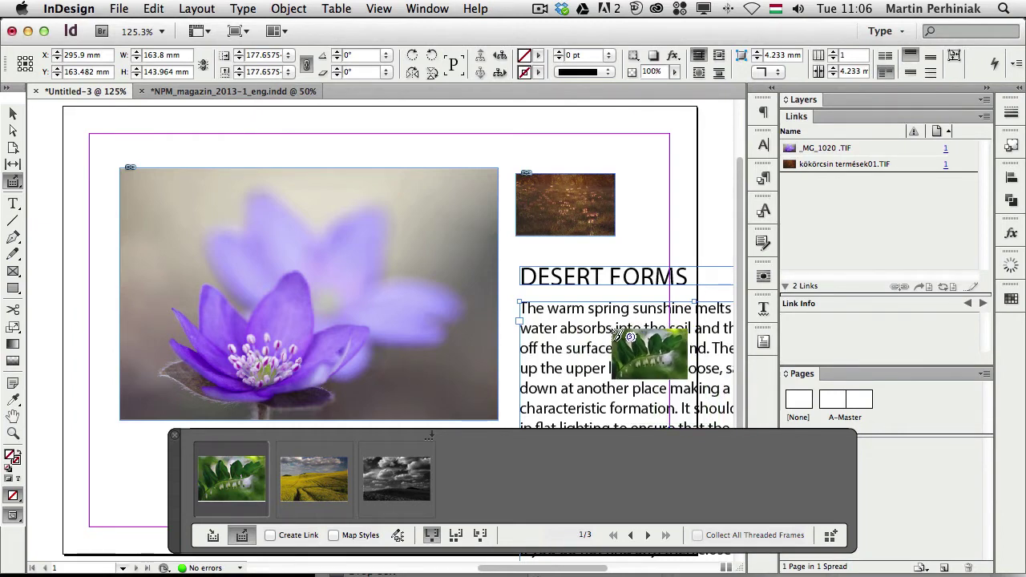
pyautogui.press('super+z')
pyautogui.press('super+z')
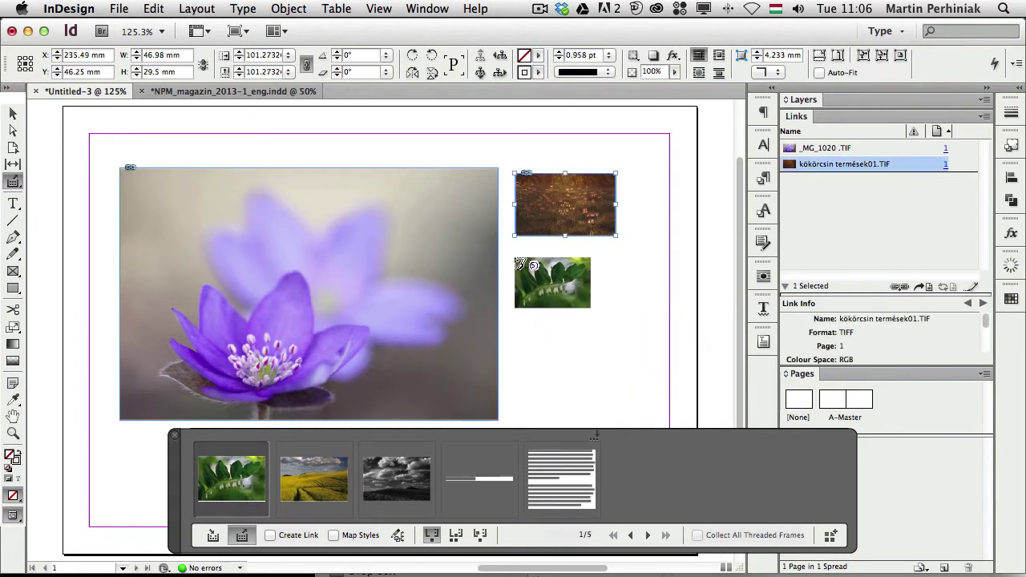
pyautogui.press('Right')
pyautogui.press('Right')
pyautogui.press('Right')
pyautogui.moveTo(515, 259); pyautogui.dragTo(655, 405)
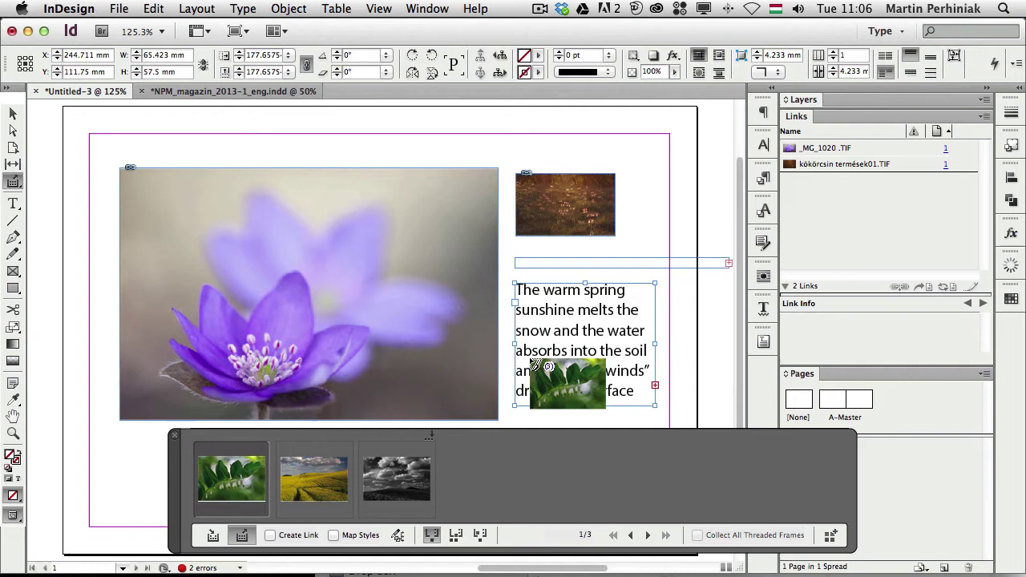
# Stop placing, then resize the body text frame, scaling its text down.
pyautogui.press('Escape')
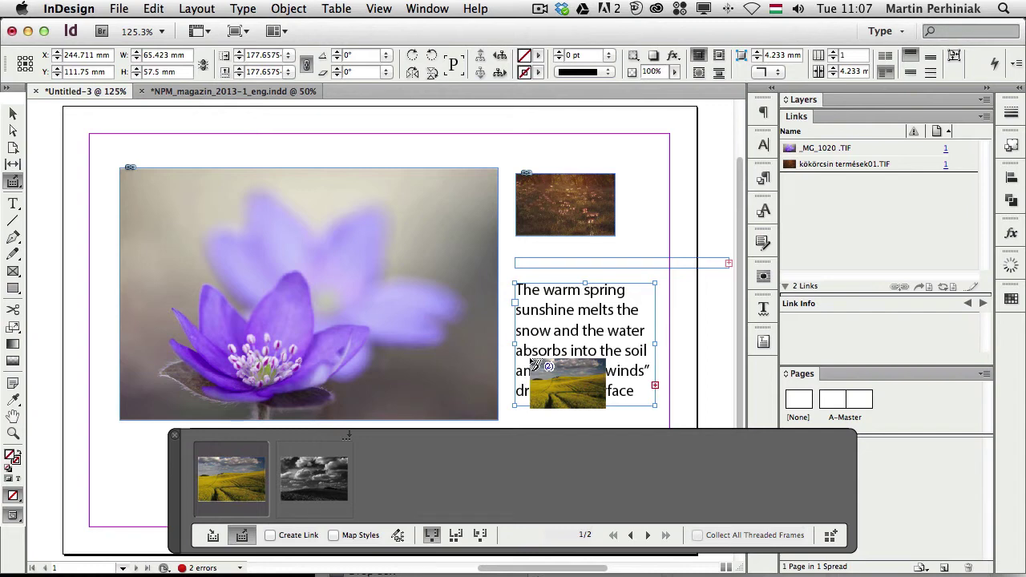
pyautogui.press('Escape')
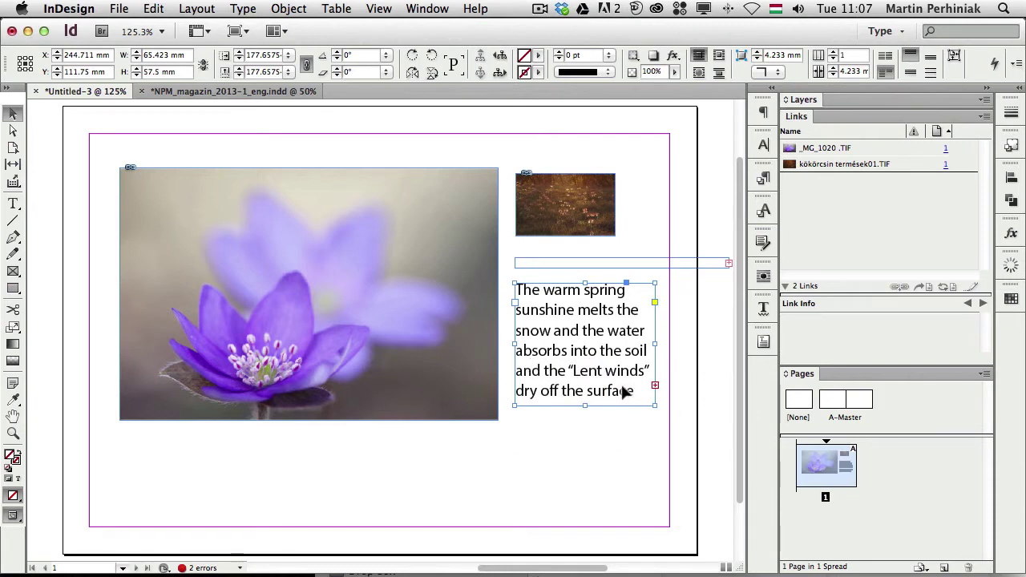
pyautogui.moveTo(655, 411); pyautogui.dragTo(849, 574)
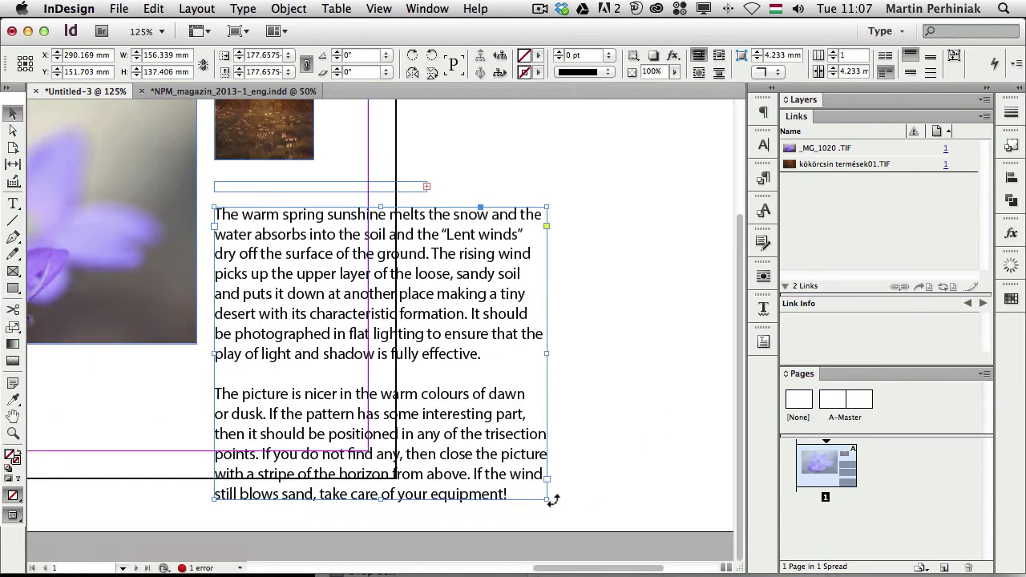
pyautogui.moveTo(545, 497); pyautogui.dragTo(352, 373)
# Fit the heading frame to its text and widen it so DESERT FORMS fits one line.
pyautogui.scroll(2, 543, 361)
pyautogui.hscroll(-2, 543, 362)
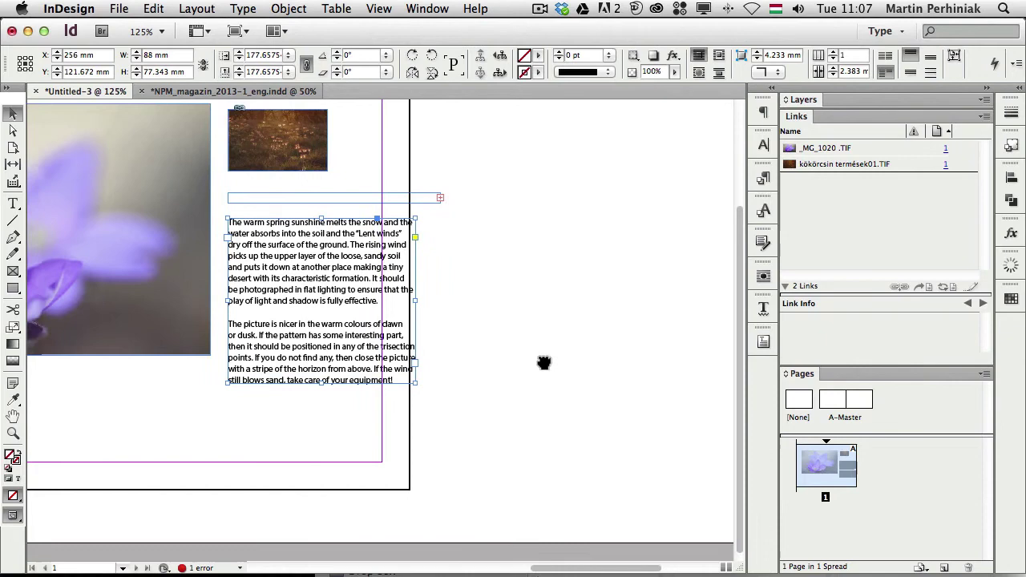
pyautogui.click(481, 232)
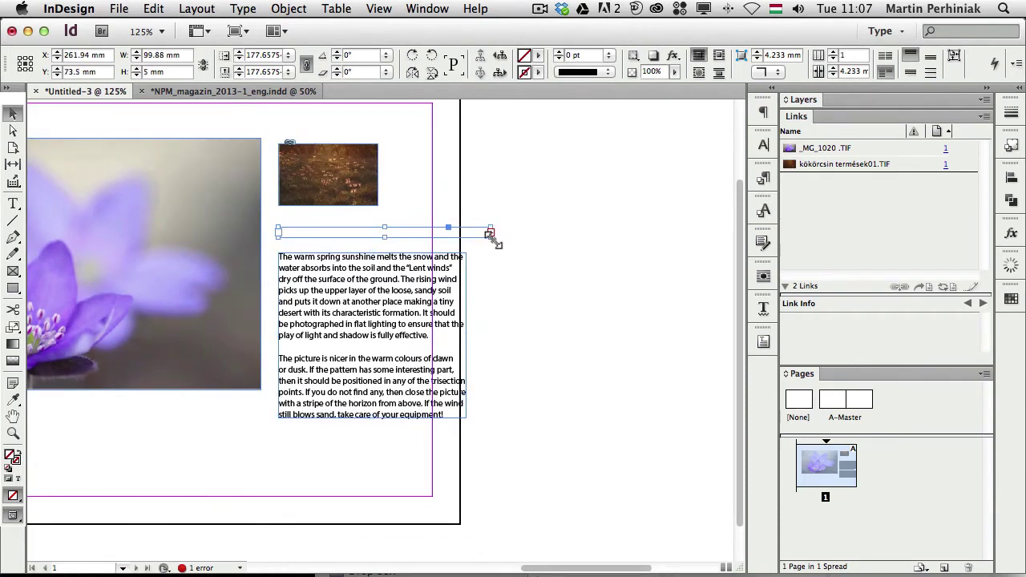
pyautogui.doubleClick(489, 233)
pyautogui.moveTo(357, 309); pyautogui.dragTo(404, 234)
pyautogui.click(522, 259)
# Move all four frames into place within the margins and preview the page without guides.
pyautogui.hscroll(-5, 522, 293)
pyautogui.scroll(1, 522, 294)
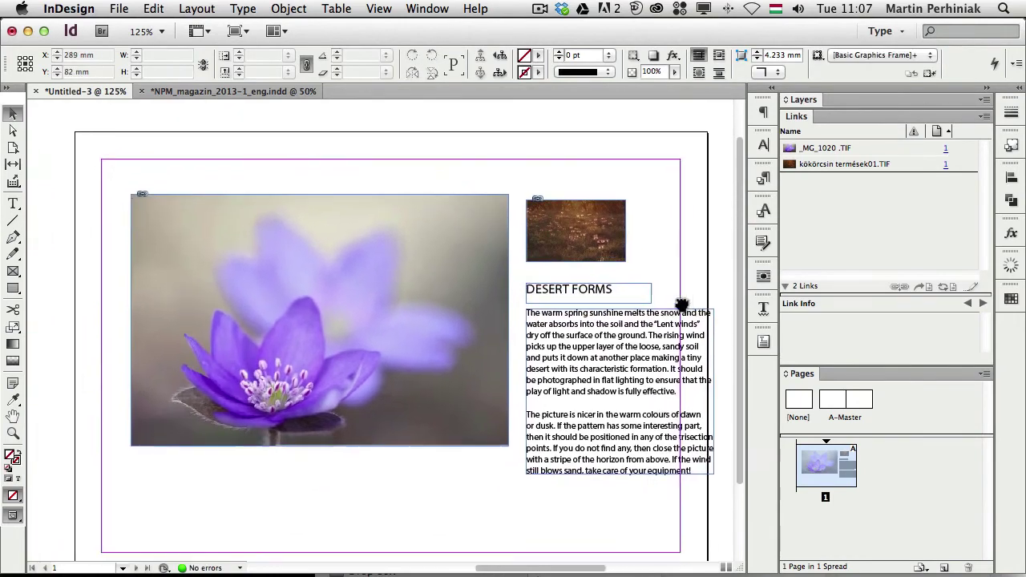
pyautogui.moveTo(679, 210); pyautogui.dragTo(148, 508)
pyautogui.moveTo(428, 336); pyautogui.dragTo(394, 336)
pyautogui.click(454, 517)
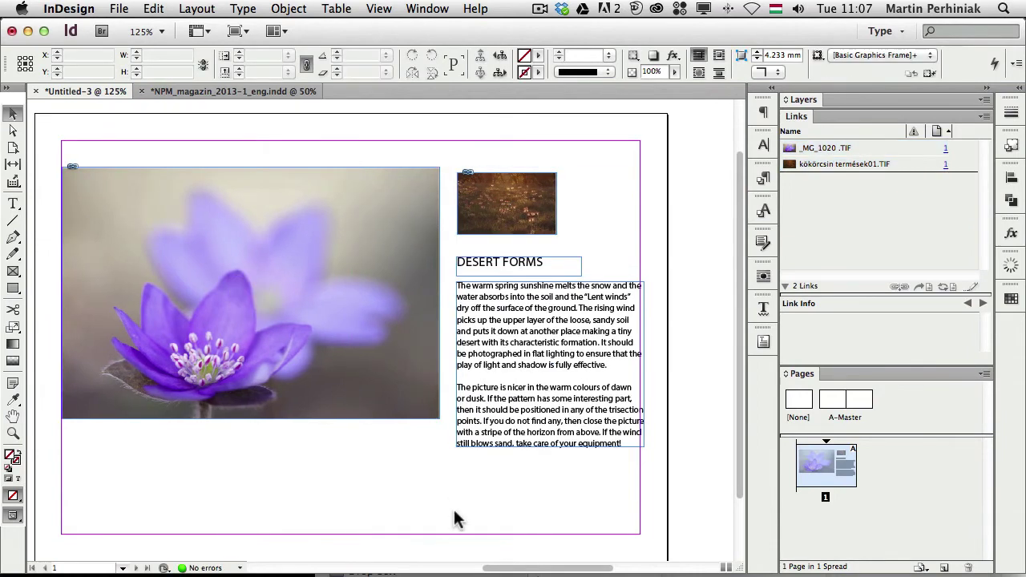
pyautogui.press('w')
pyautogui.moveTo(454, 509); pyautogui.dragTo(492, 503)
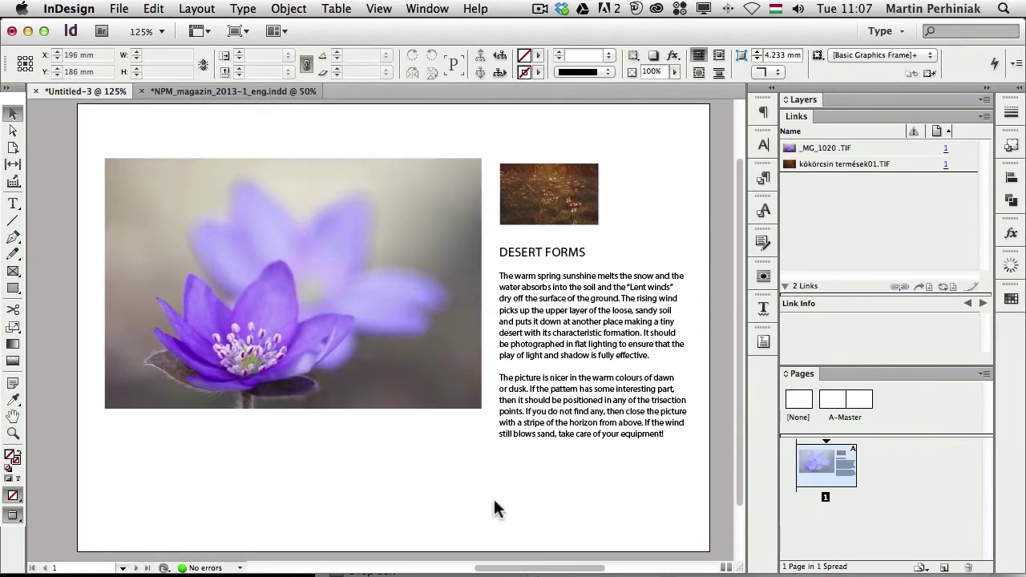
# Discard the leftover yellow field photo from the conveyor and return to NPM_magazin_2013-1_eng.indd.
pyautogui.press('b')
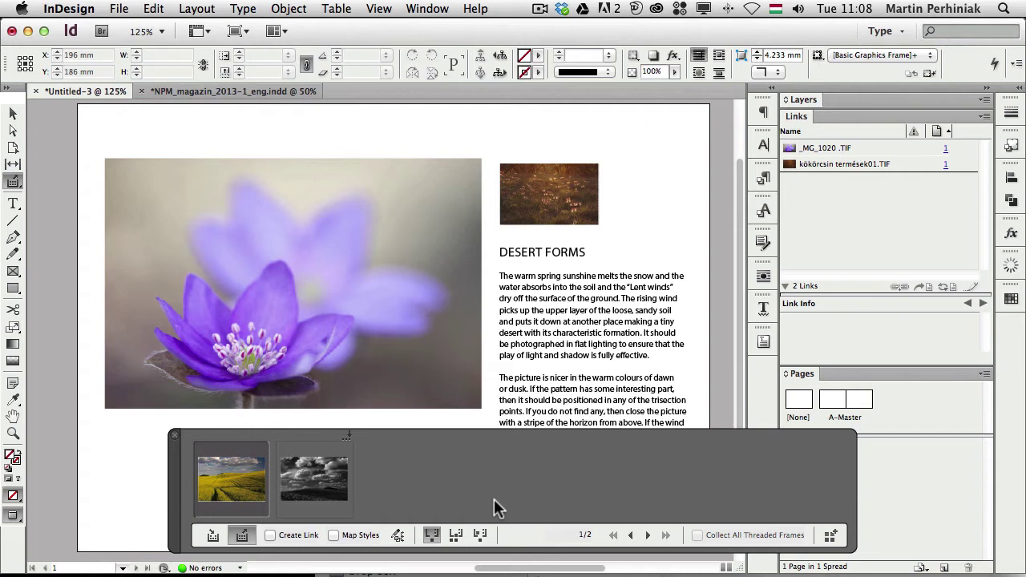
pyautogui.press('Escape')
pyautogui.press('Escape')
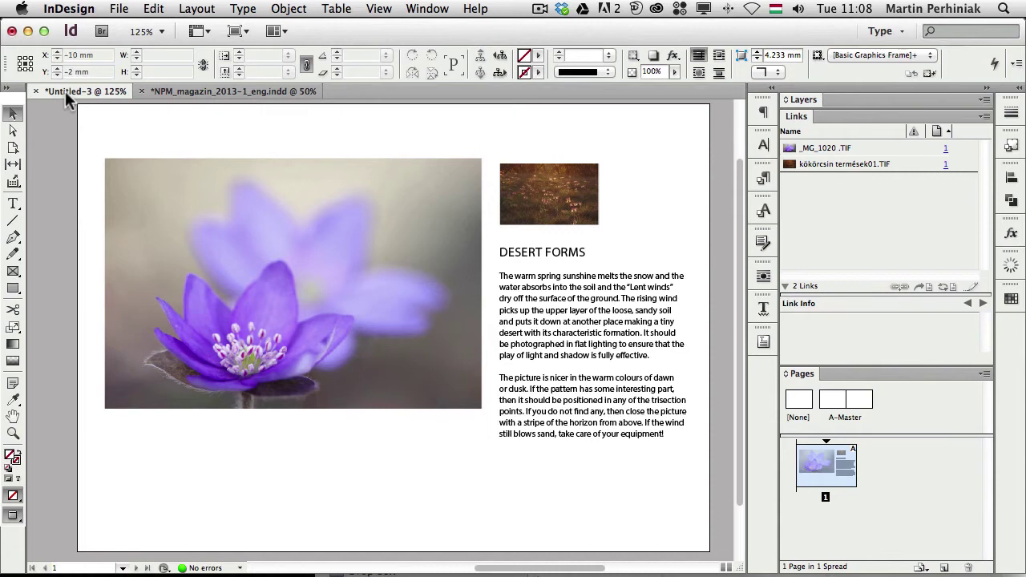
pyautogui.click(194, 93)
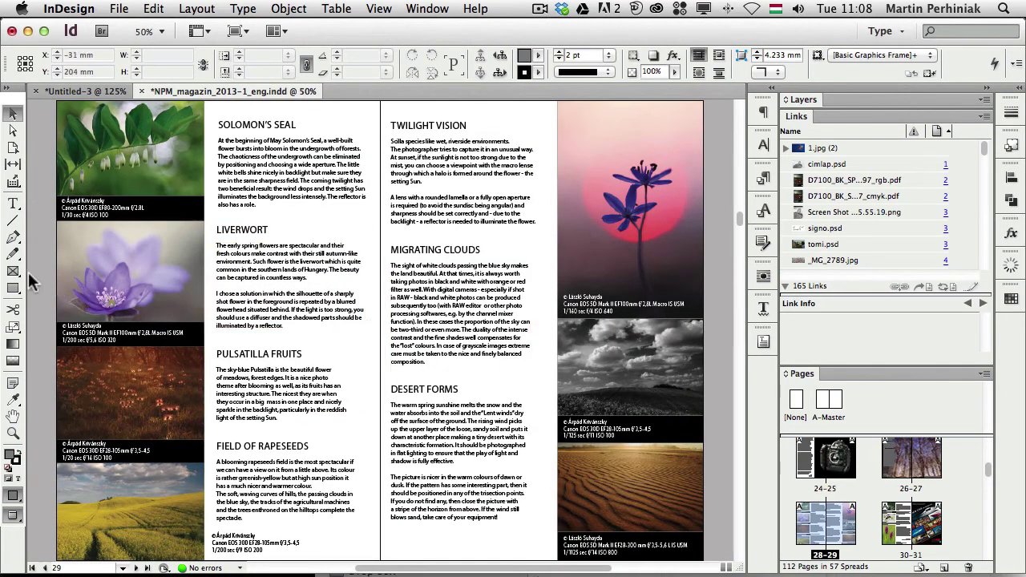
# Marquee-collect all 12 photos, captions and articles of the magazine's left page as one set.
pyautogui.click(13, 181)
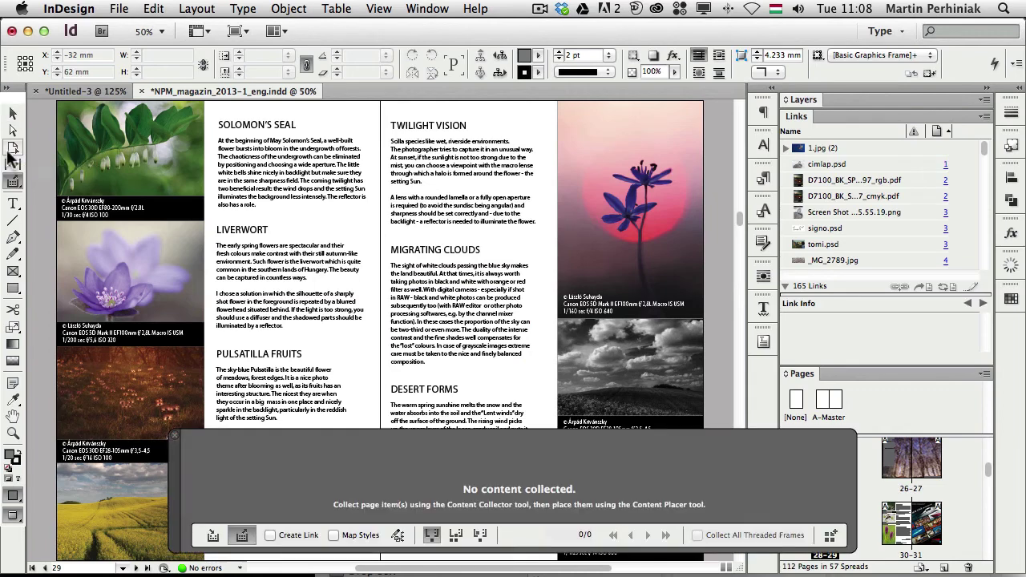
pyautogui.press('b')
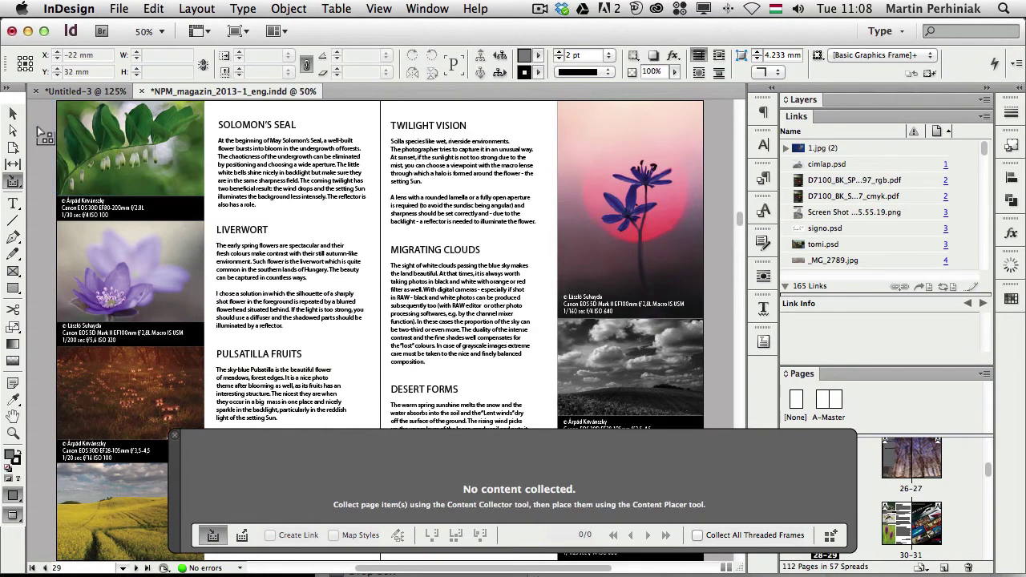
pyautogui.hscroll(-2, 48, 136)
pyautogui.moveTo(69, 125); pyautogui.dragTo(371, 426)
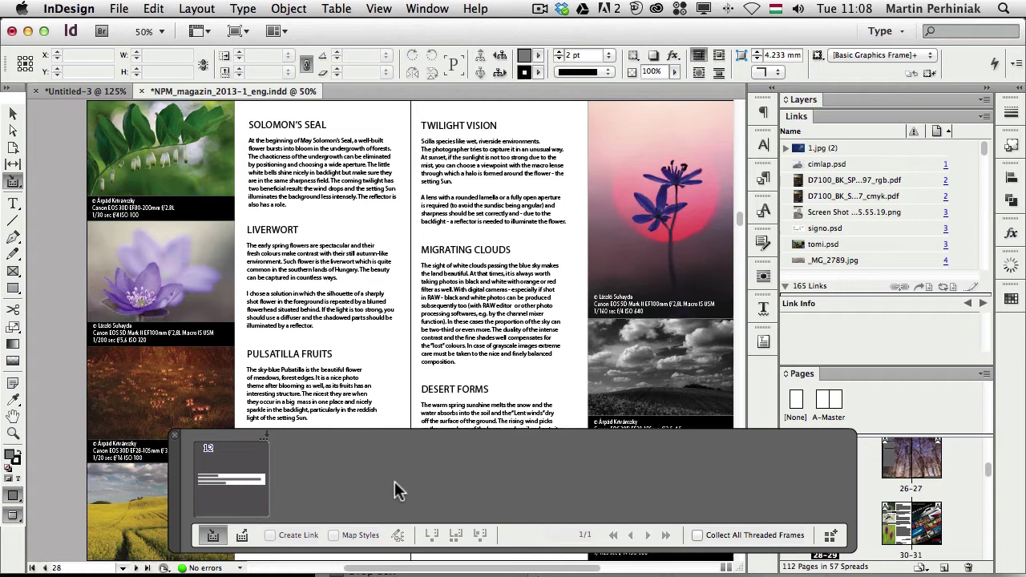
# Return to Untitled-3 and load the 12-item magazine set for placing.
pyautogui.click(53, 92)
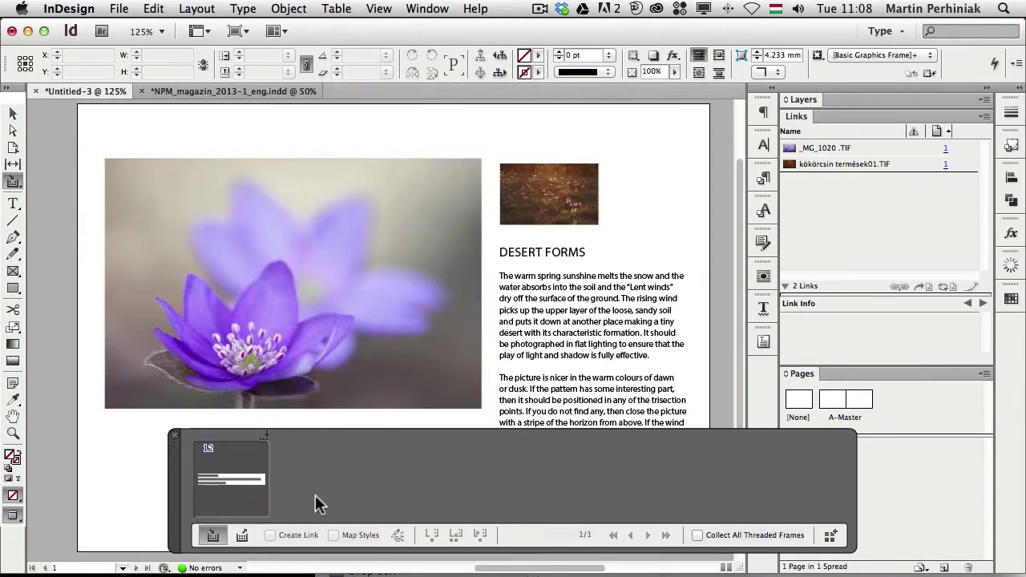
pyautogui.press('b')
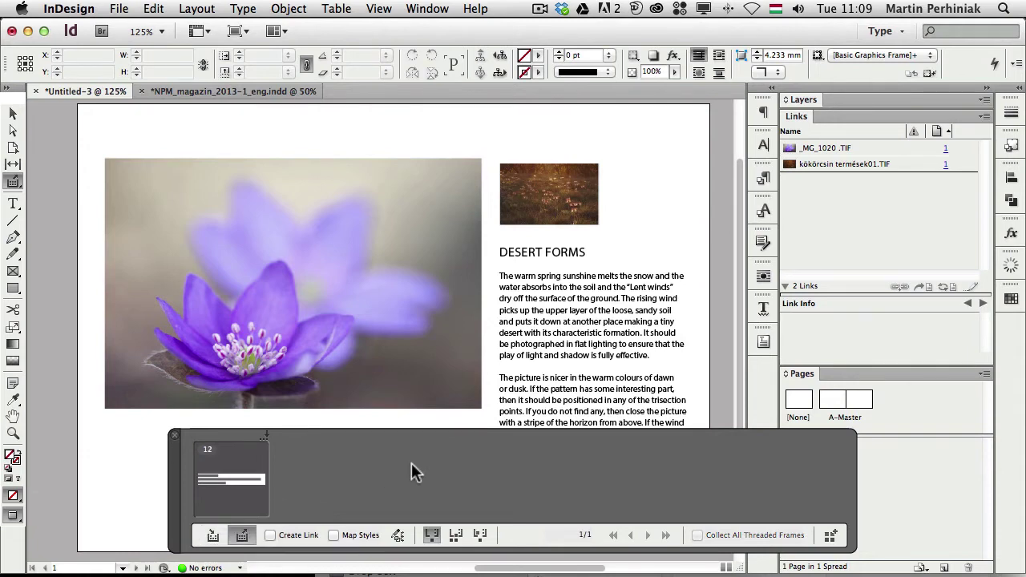
pyautogui.press('Down')
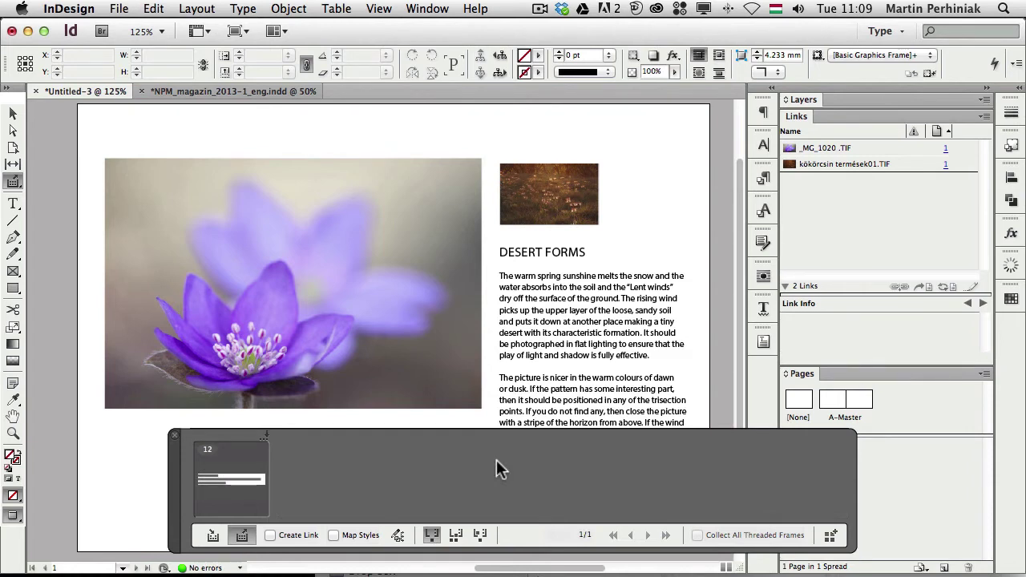
# Add a second page, fit it in the window, and trial-place the set before undoing it.
pyautogui.click(943, 567)
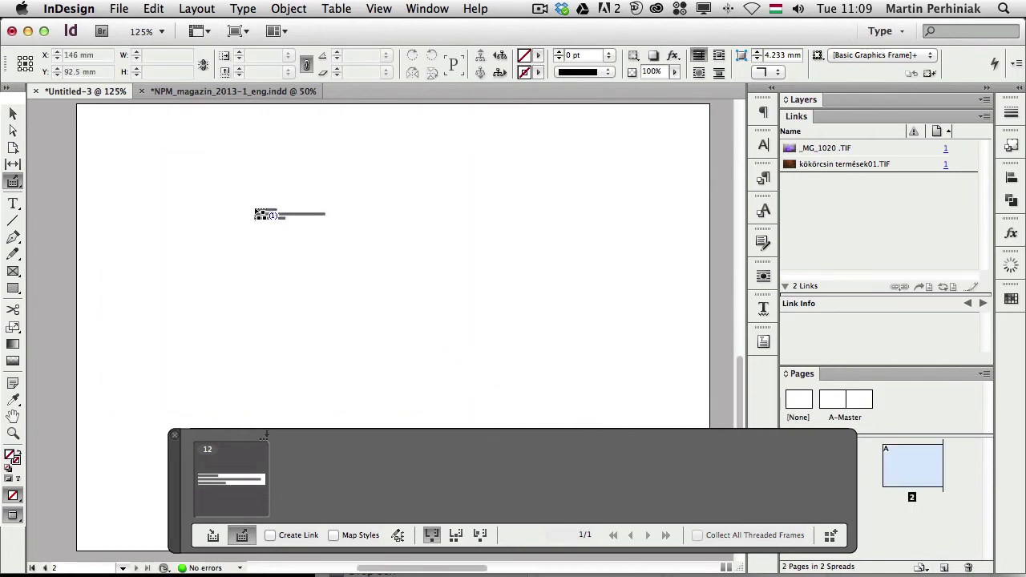
pyautogui.press('super+0')
pyautogui.moveTo(98, 138); pyautogui.dragTo(312, 499)
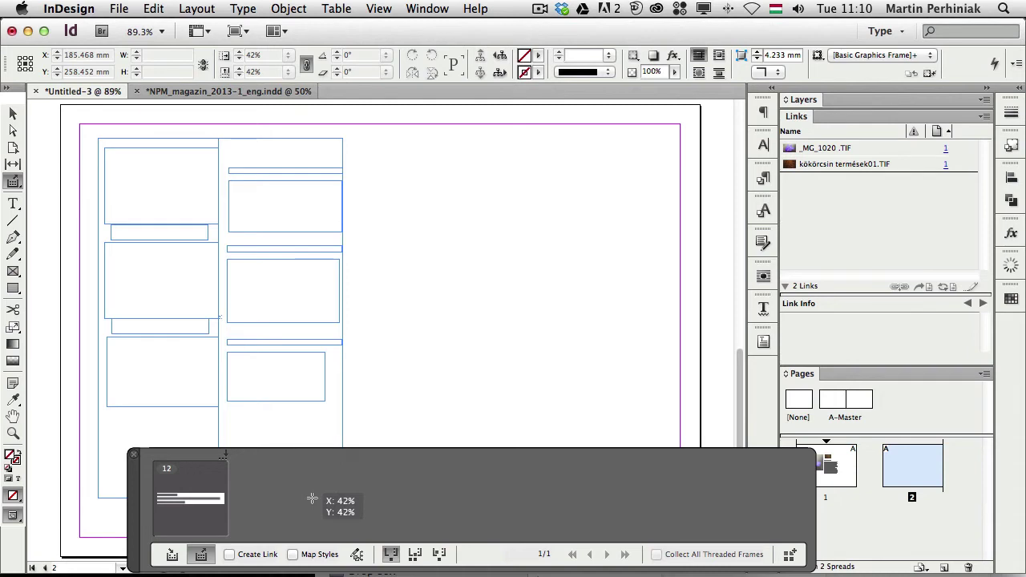
pyautogui.moveTo(312, 498); pyautogui.dragTo(310, 488)
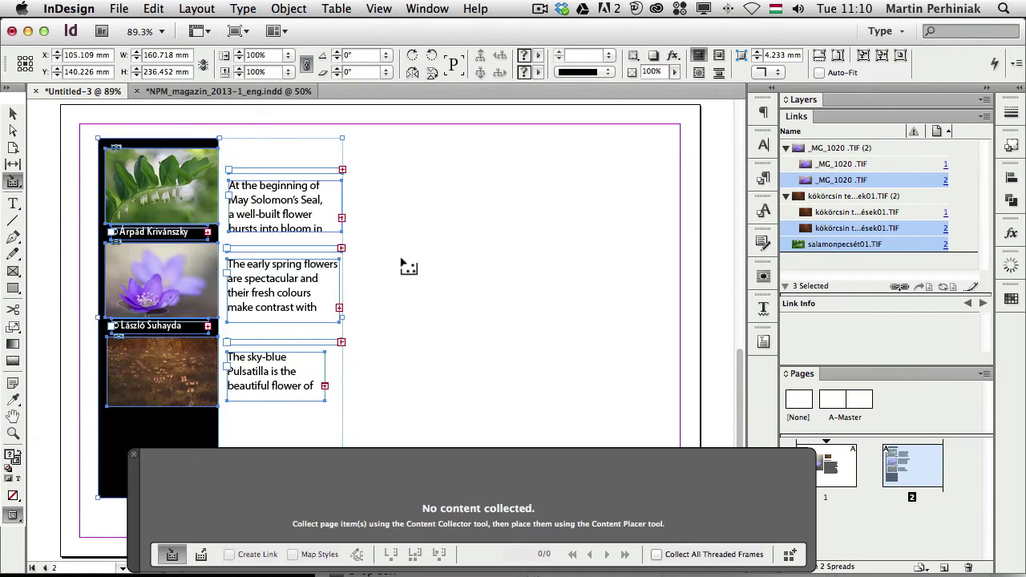
pyautogui.press('super+z')
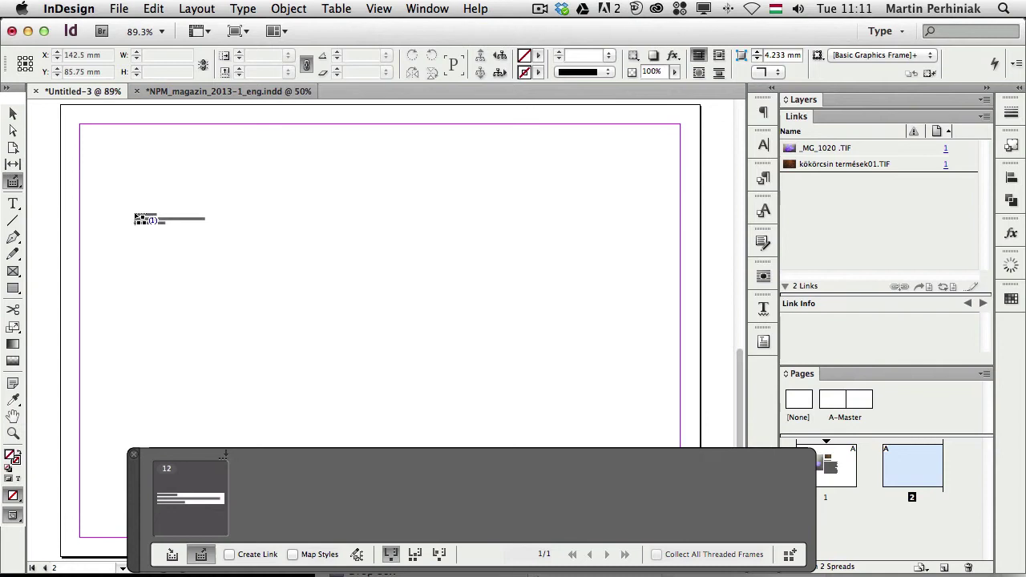
# Drag a placement area on page 2, adjusting grid rows and columns to lay out the twelve items.
pyautogui.moveTo(156, 191); pyautogui.dragTo(542, 423)
pyautogui.press('Down')
pyautogui.press('Down')
pyautogui.press('Right')
pyautogui.press('Right')
pyautogui.press('Up')
pyautogui.press('Up')
pyautogui.press('Down')
pyautogui.press('Down')
pyautogui.press('Left')
pyautogui.press('Right')
pyautogui.press('Right')
pyautogui.press('Right')
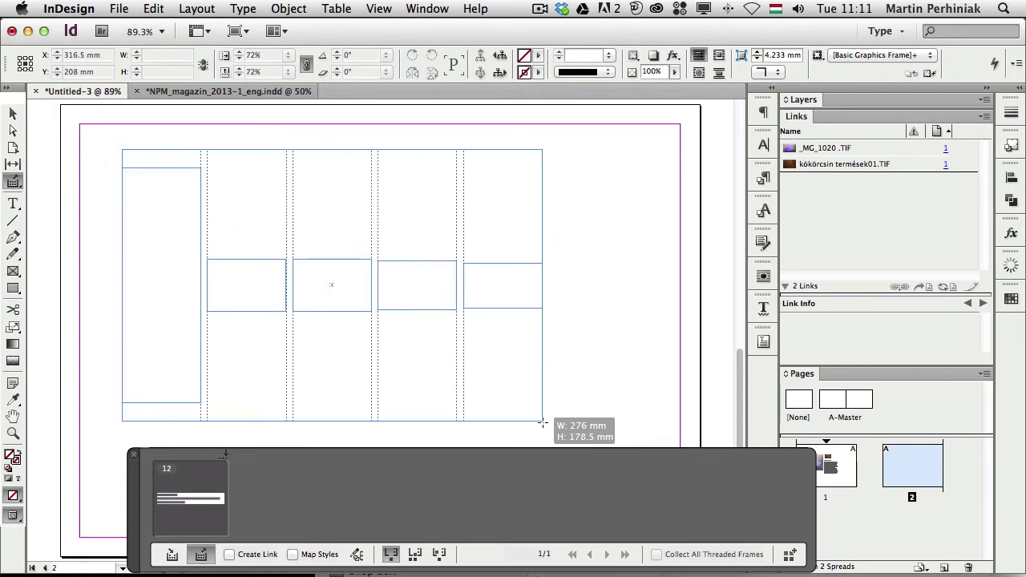
pyautogui.press('Up')
pyautogui.press('Up')
pyautogui.moveTo(542, 422); pyautogui.dragTo(599, 433)
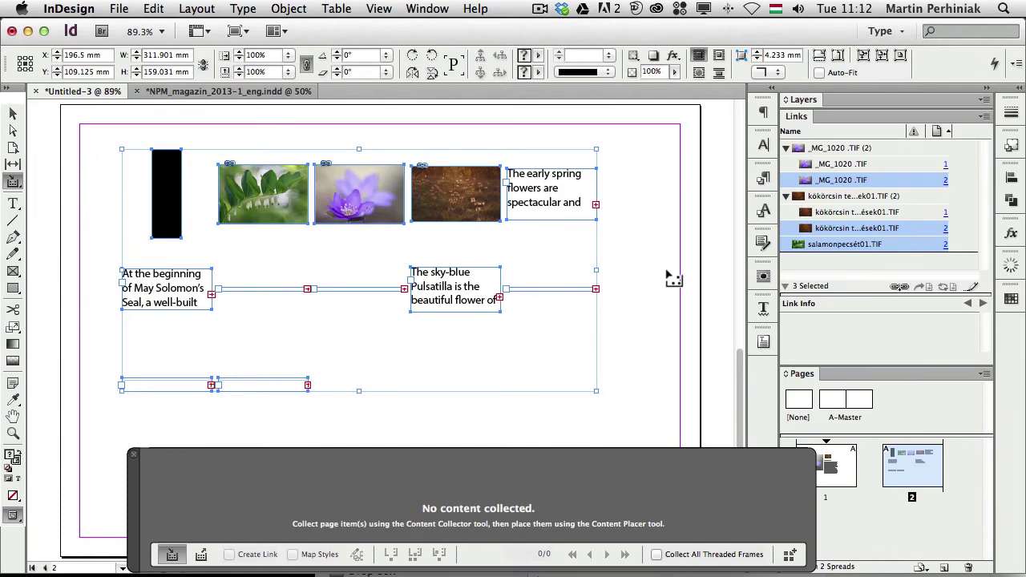
# Close the placing tray and go back to NPM_magazin to collect content again.
pyautogui.press('v')
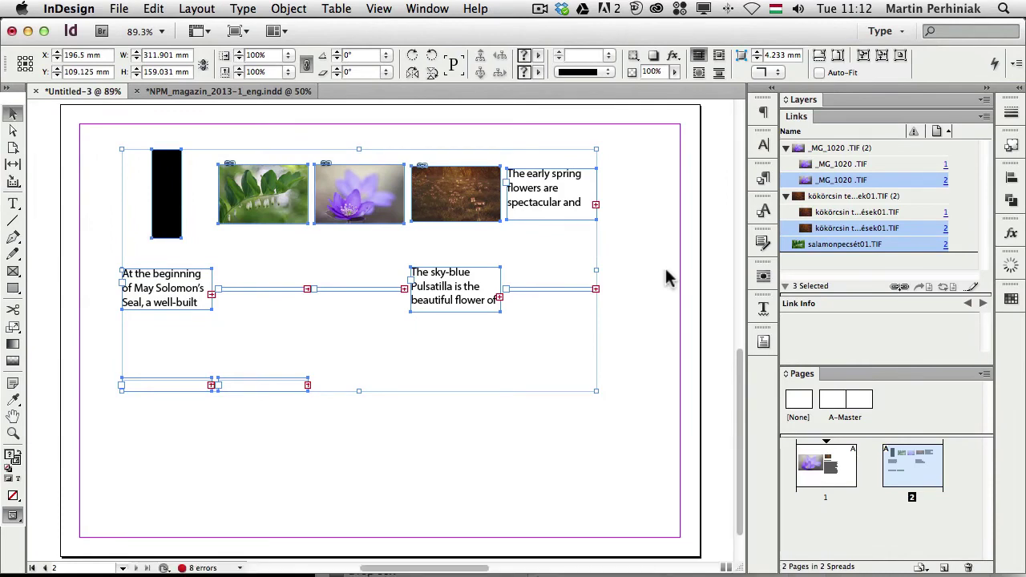
pyautogui.press('b')
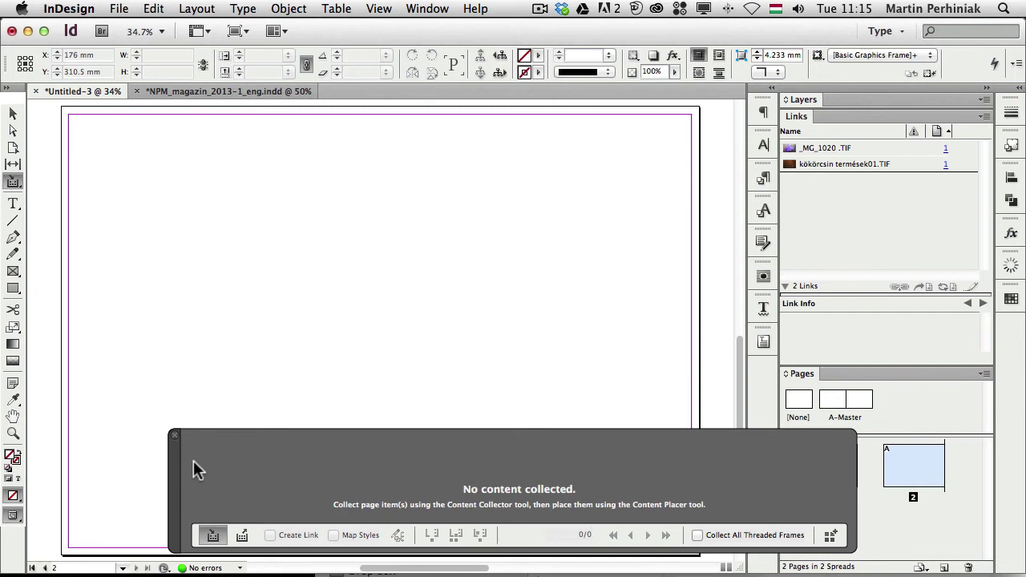
pyautogui.click(216, 92)
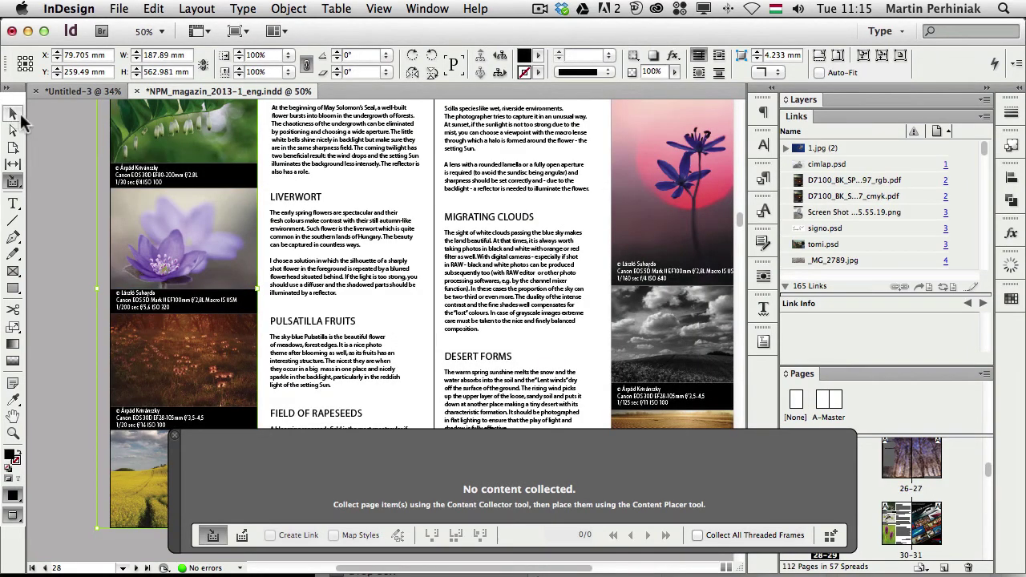
pyautogui.click(12, 186)
# Collect the pink flower photo and load it for placing in Untitled-3.
pyautogui.click(693, 184)
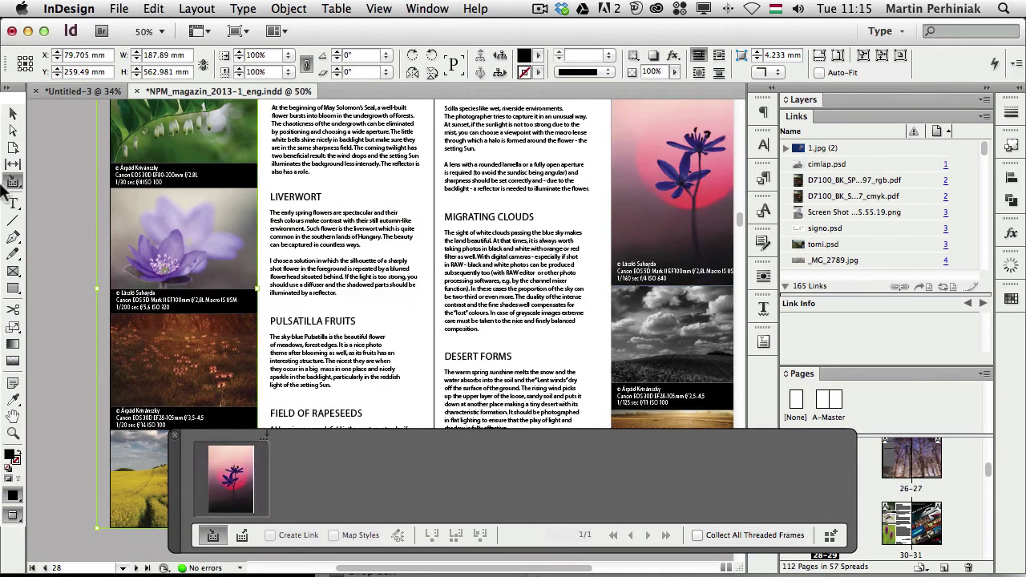
pyautogui.click(81, 91)
pyautogui.click(242, 534)
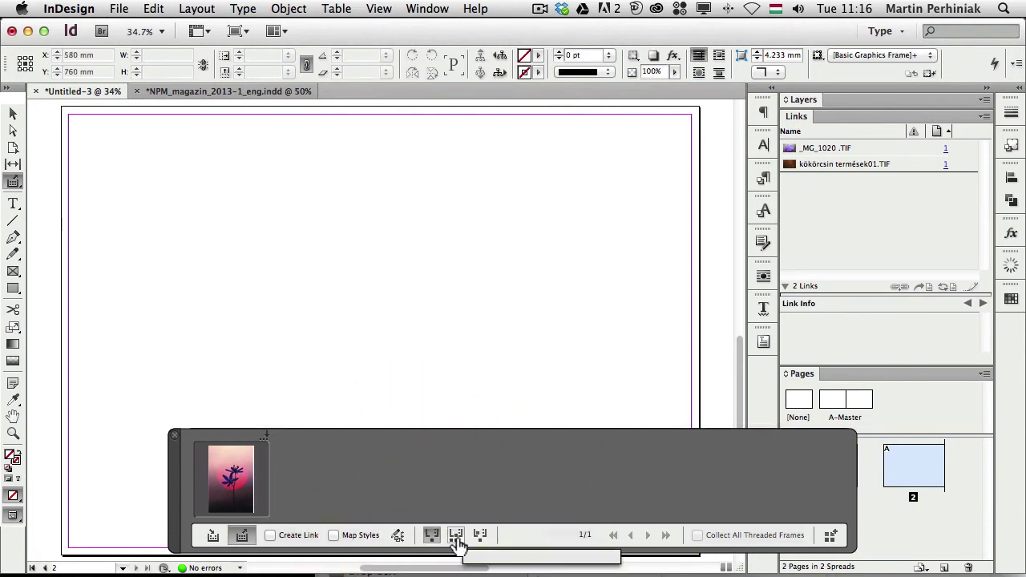
# With the photo kept loaded, drag five varied-size pink flower frames across page 2, then empty the conveyor.
pyautogui.click(455, 534)
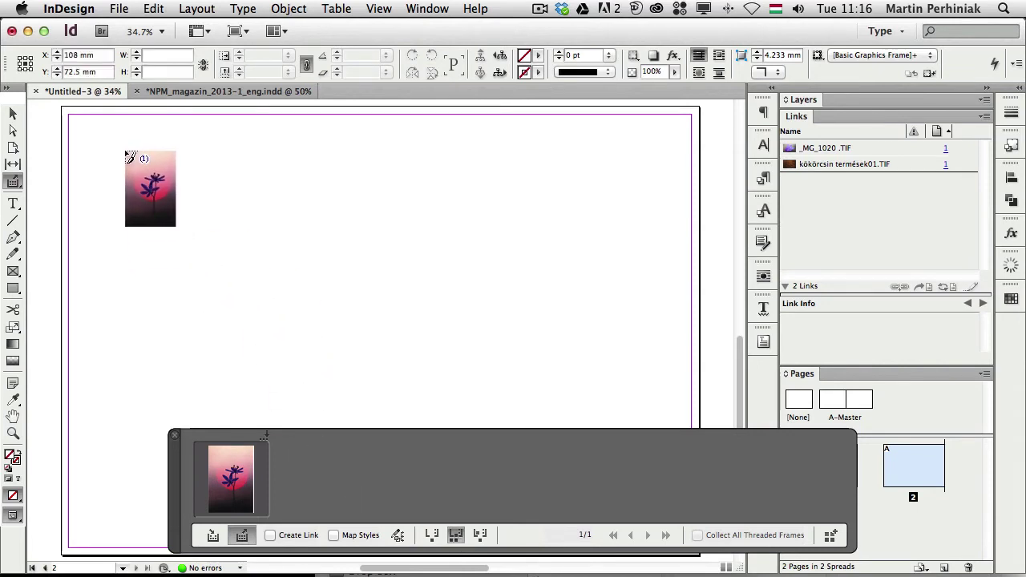
pyautogui.moveTo(124, 149); pyautogui.dragTo(186, 287)
pyautogui.moveTo(241, 226)
pyautogui.mouseDown()
pyautogui.moveTo(293, 310)
pyautogui.moveTo(290, 298)
pyautogui.mouseUp()
pyautogui.moveTo(308, 169); pyautogui.dragTo(419, 337)
pyautogui.moveTo(456, 150); pyautogui.dragTo(514, 236)
pyautogui.moveTo(562, 185); pyautogui.dragTo(639, 298)
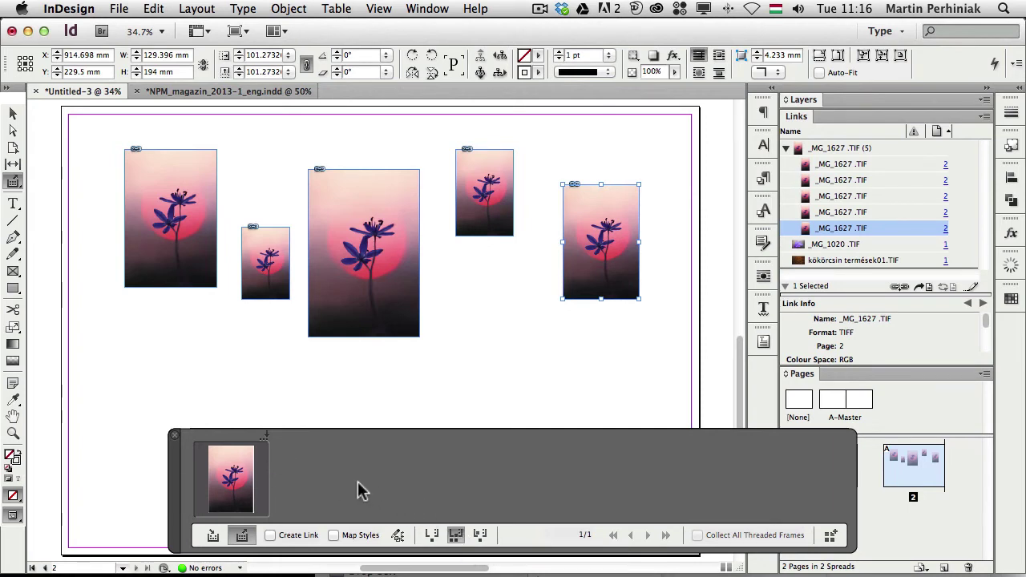
pyautogui.press('Escape')
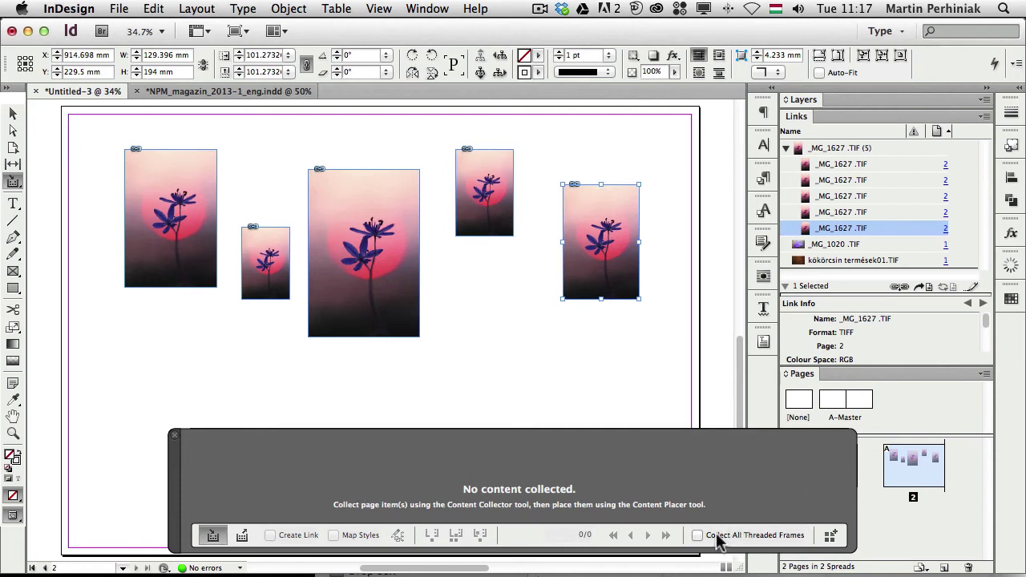
# Delete the five flower photo frames from the Untitled page.
pyautogui.press('v')
pyautogui.moveTo(42, 132); pyautogui.dragTo(570, 386)
pyautogui.press('Delete')
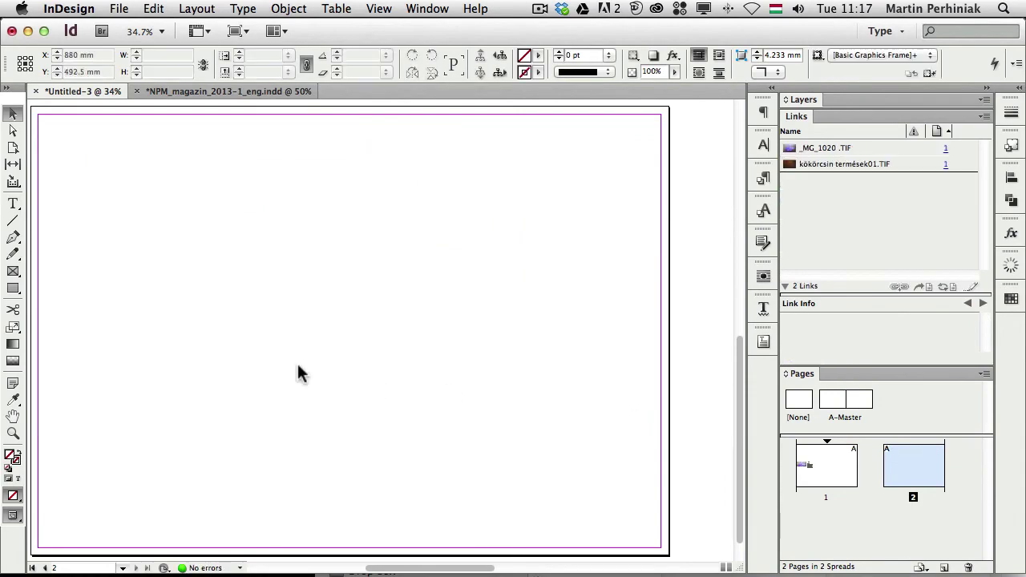
pyautogui.hscroll(-1, 298, 371)
# Go to the Wildlife Society spread 40–41 in the NPM_magazin document.
pyautogui.click(221, 94)
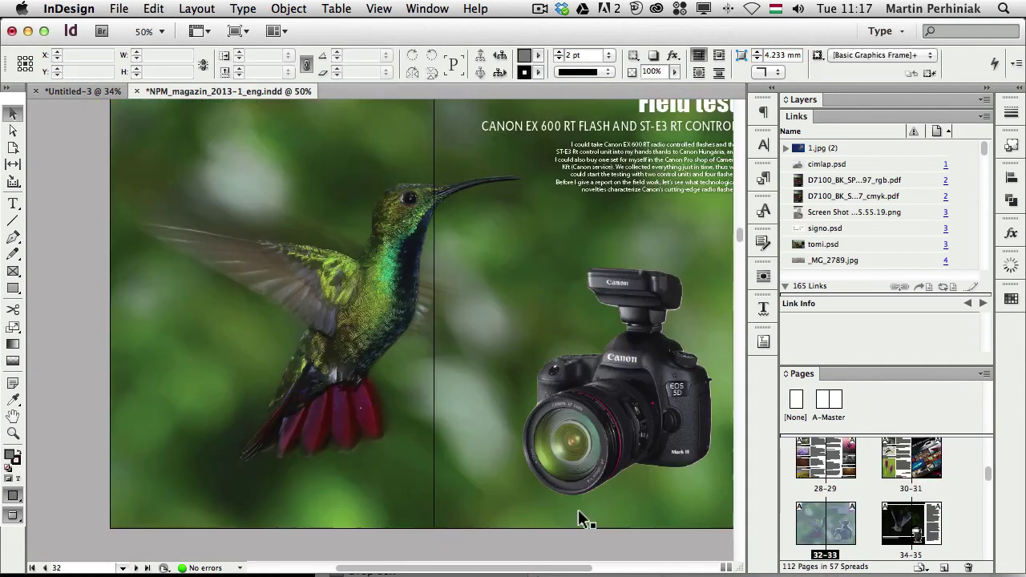
pyautogui.hotkey('alt', 'pagedown')
pyautogui.press('super+alt+0')
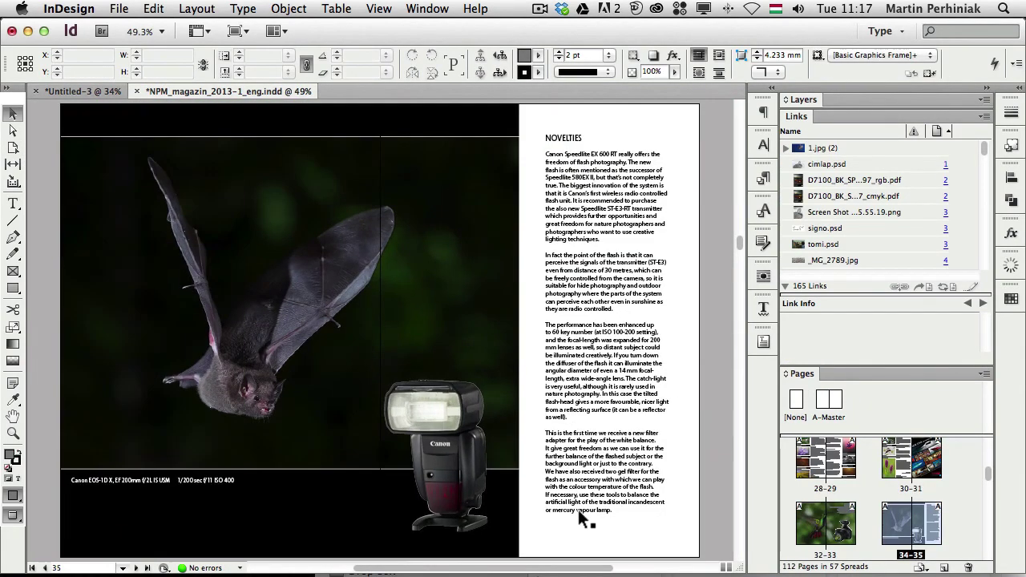
pyautogui.hotkey('alt', 'pagedown')
pyautogui.hotkey('alt', 'pagedown')
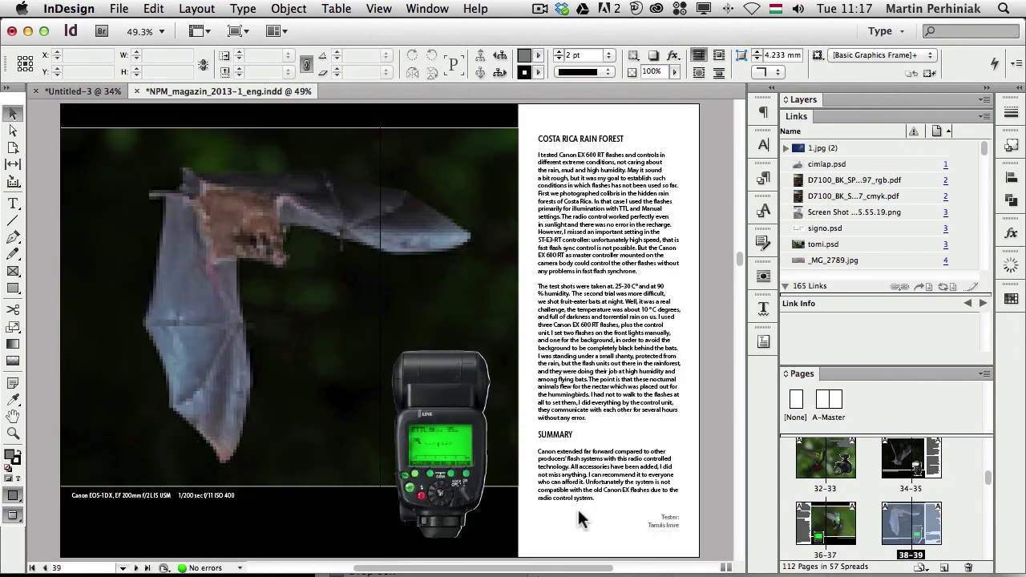
pyautogui.hotkey('alt', 'pagedown')
# Collect the two-column article frames with Collect All Threaded Frames enabled.
pyautogui.click(262, 425)
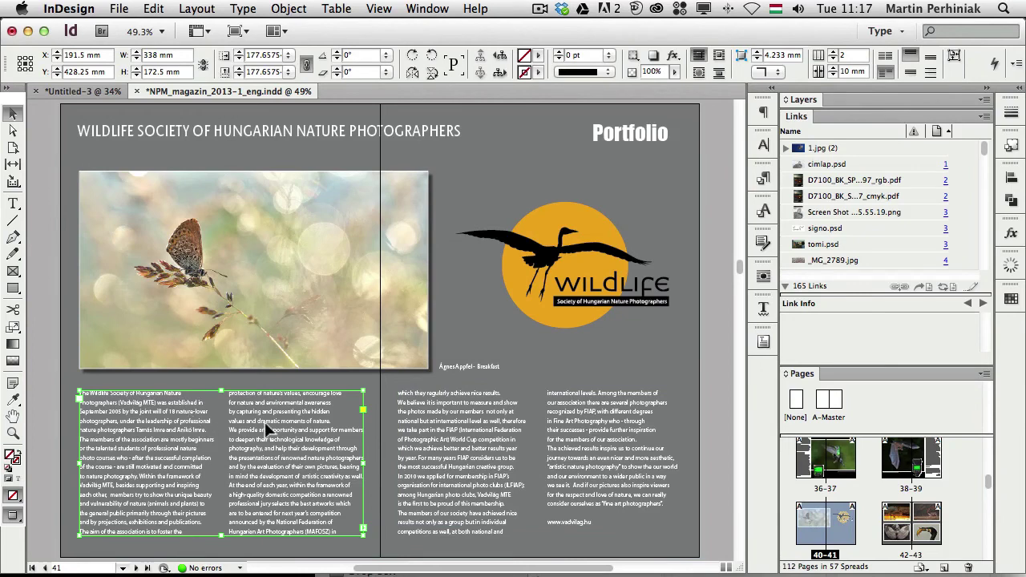
pyautogui.click(440, 436)
pyautogui.click(332, 468)
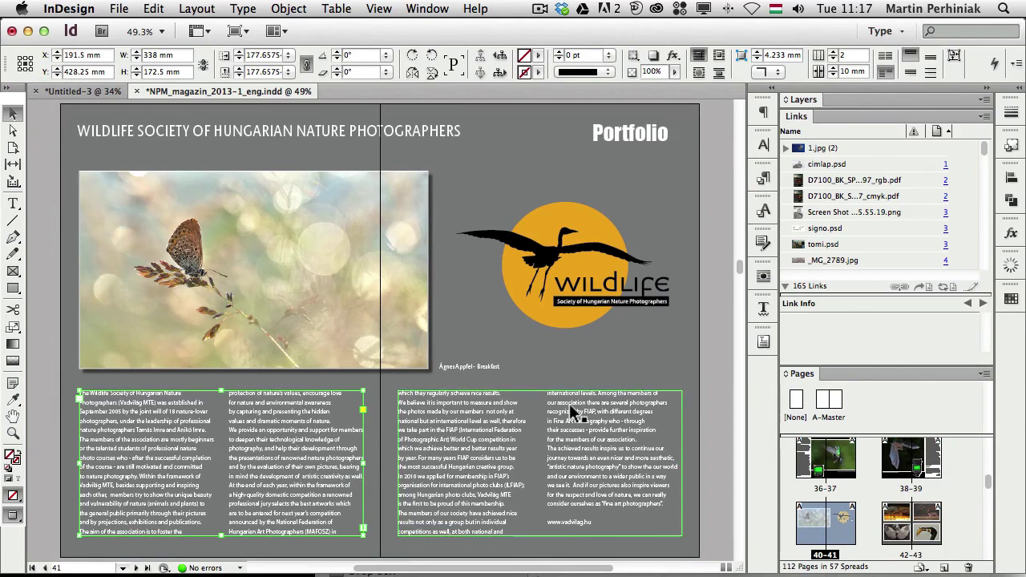
pyautogui.press('w')
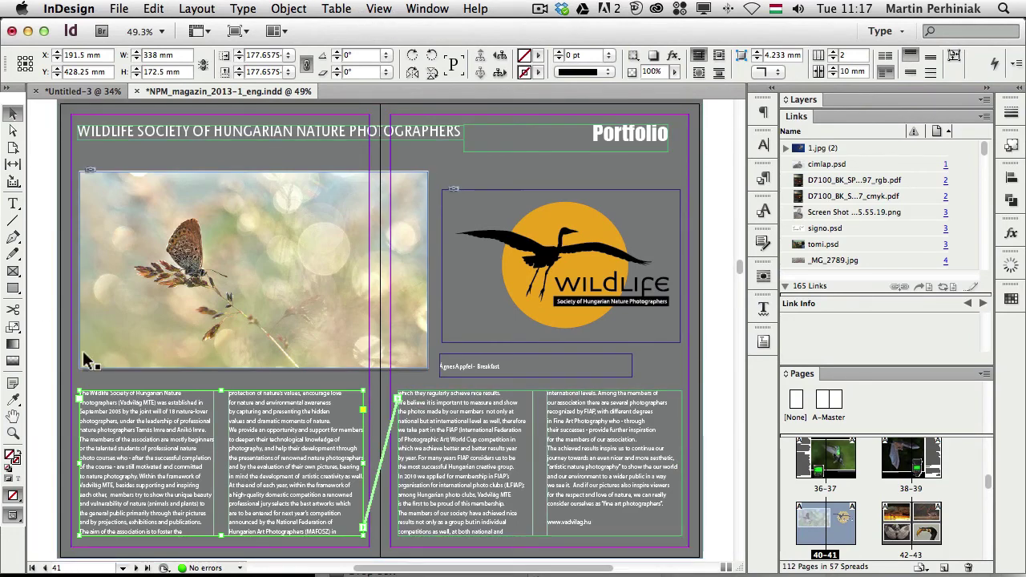
pyautogui.click(12, 183)
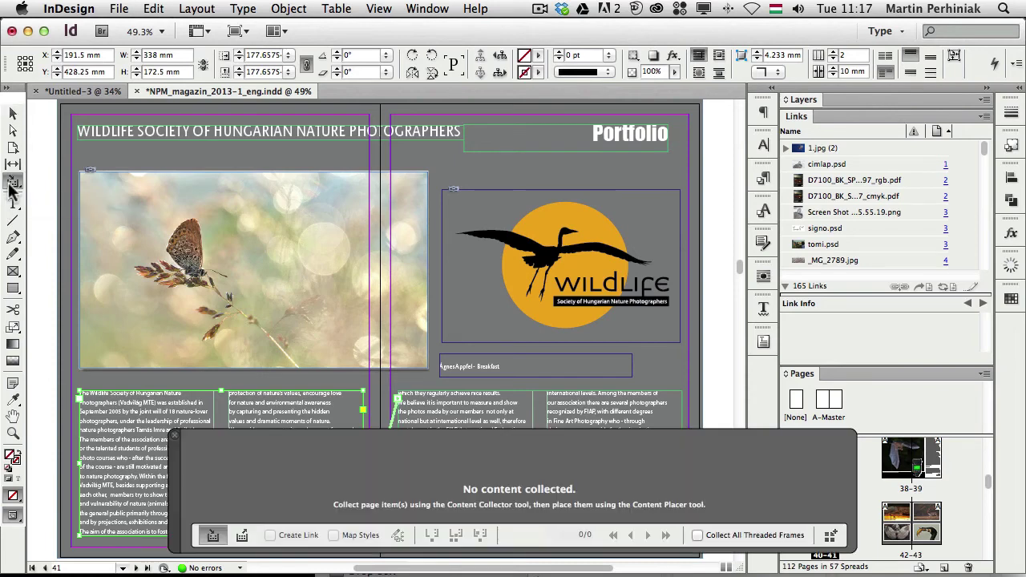
pyautogui.click(715, 540)
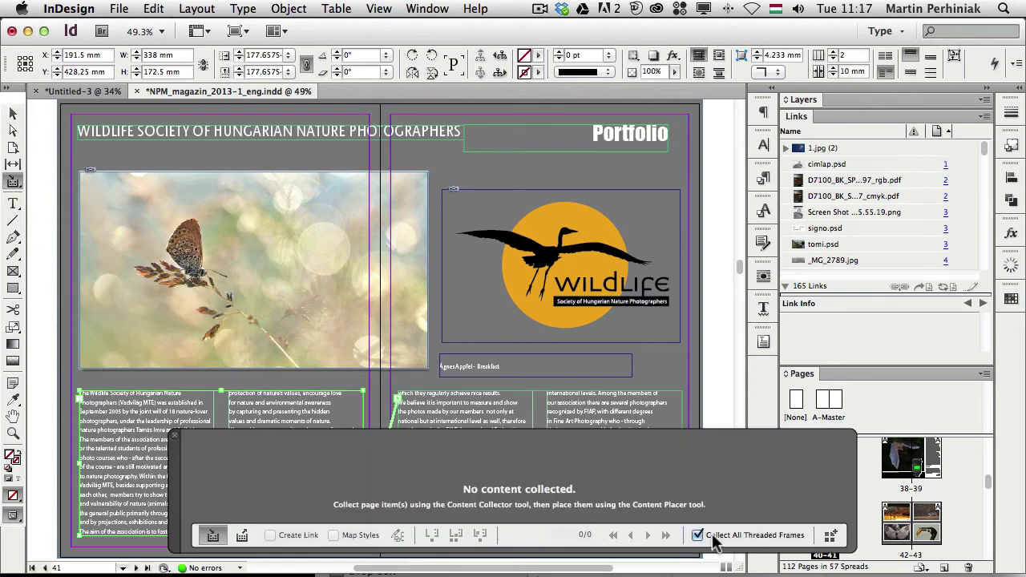
pyautogui.click(122, 422)
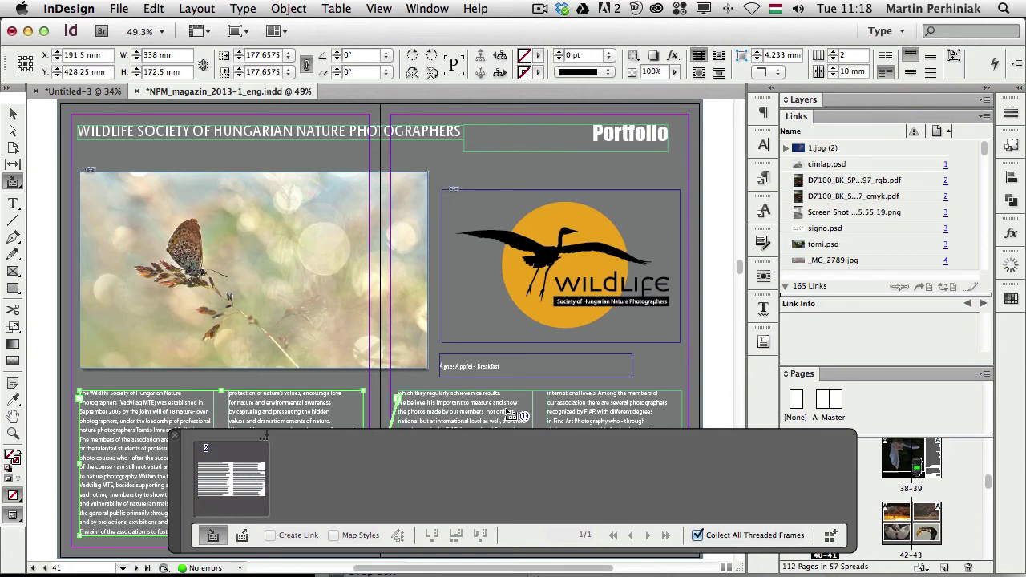
# Place the threaded article frames at the top-left of Untitled-3 page 2, then return to NPM_magazin.
pyautogui.press('super+grave')
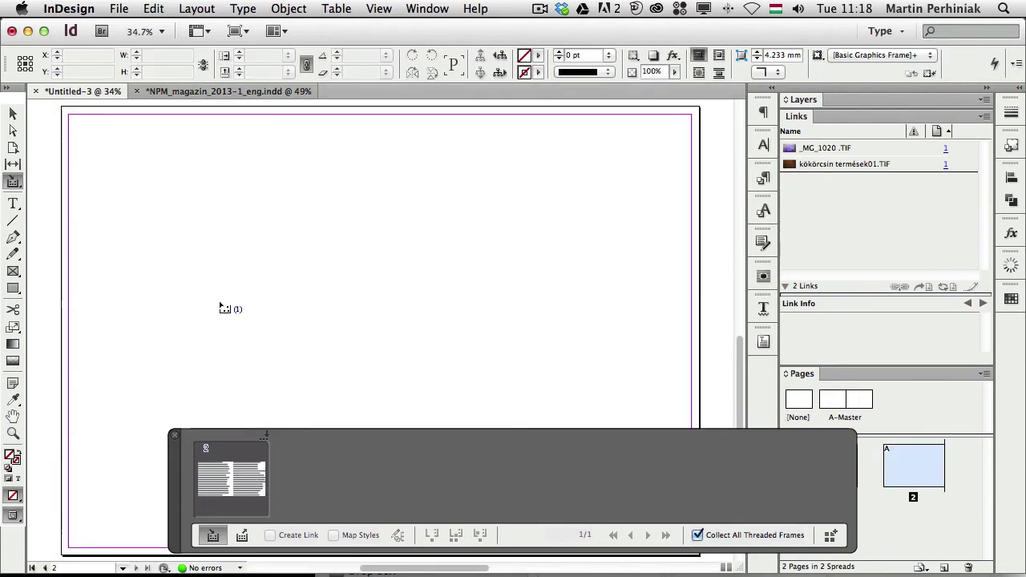
pyautogui.click(243, 535)
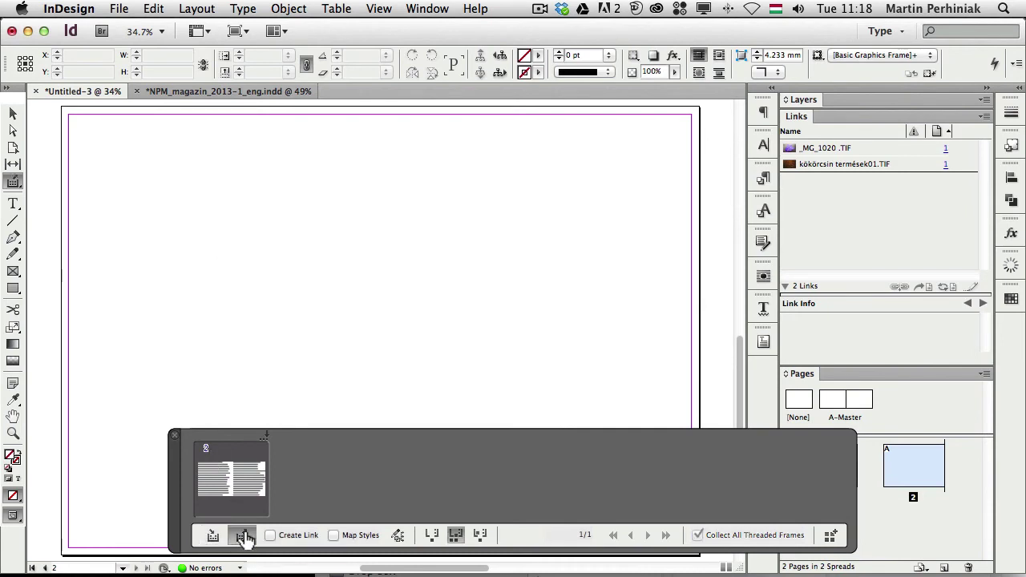
pyautogui.click(141, 174)
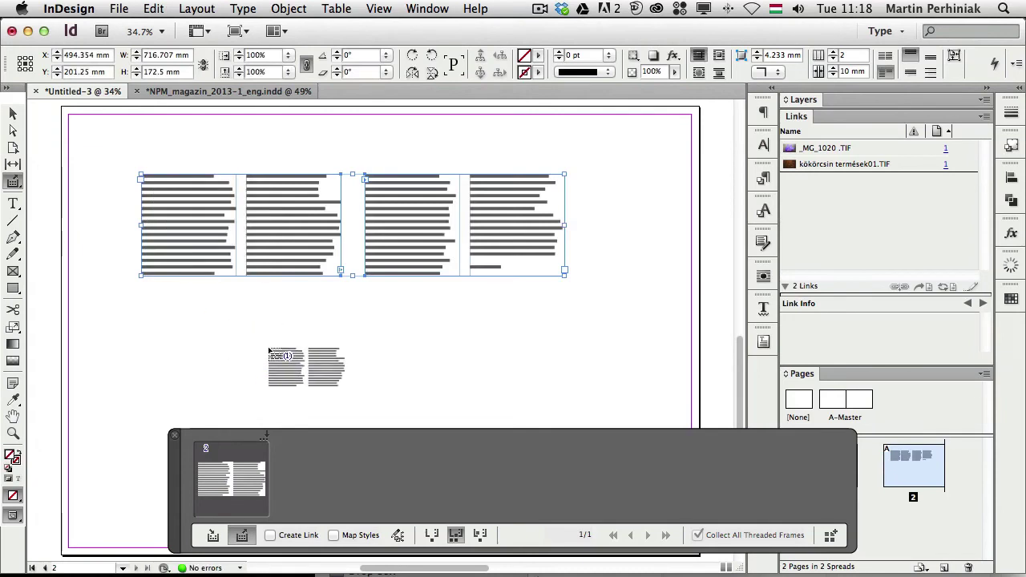
pyautogui.click(15, 115)
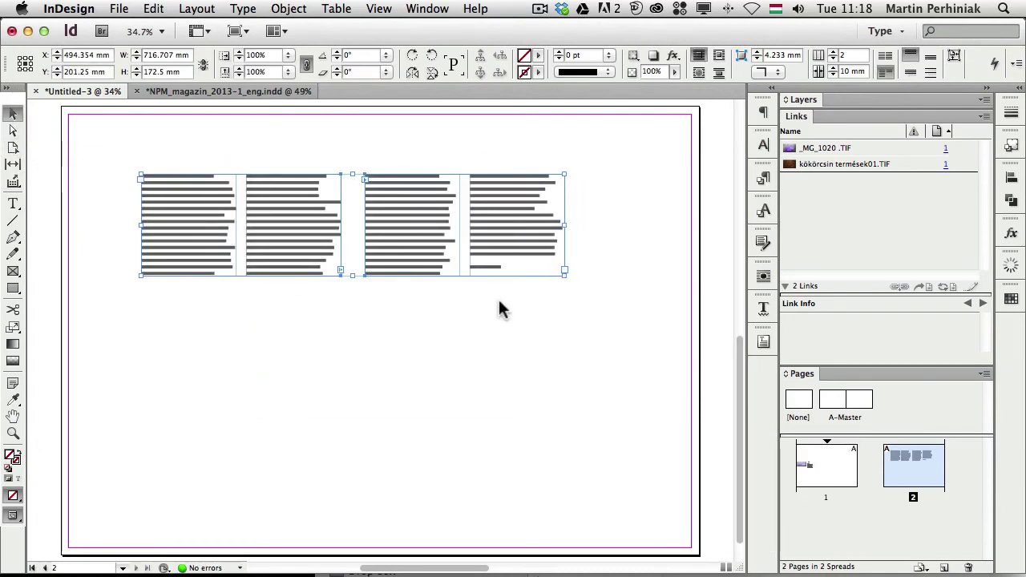
pyautogui.click(202, 93)
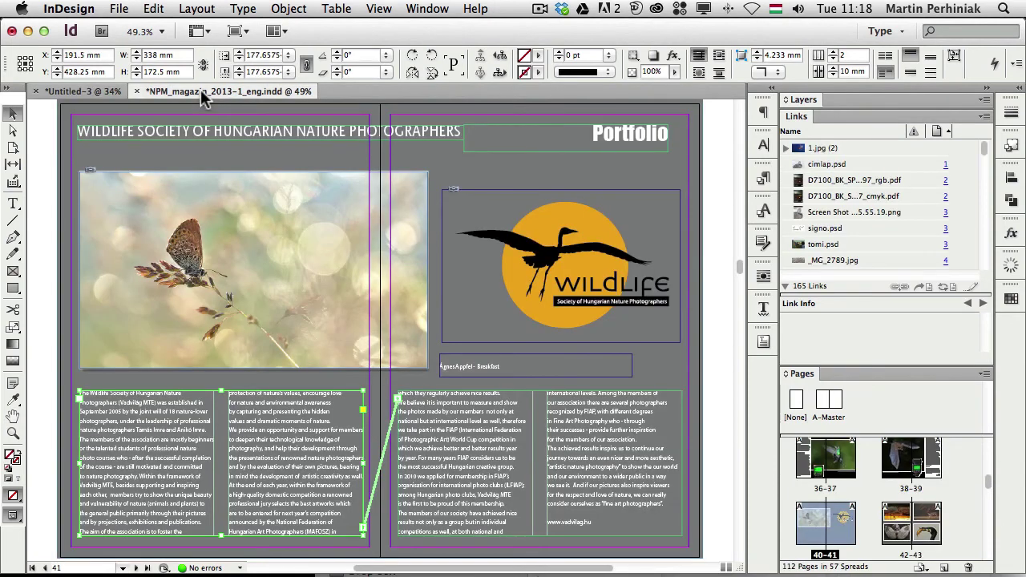
# Load magazine page 56 into the conveyor as one single set via Load Conveyor.
pyautogui.click(14, 183)
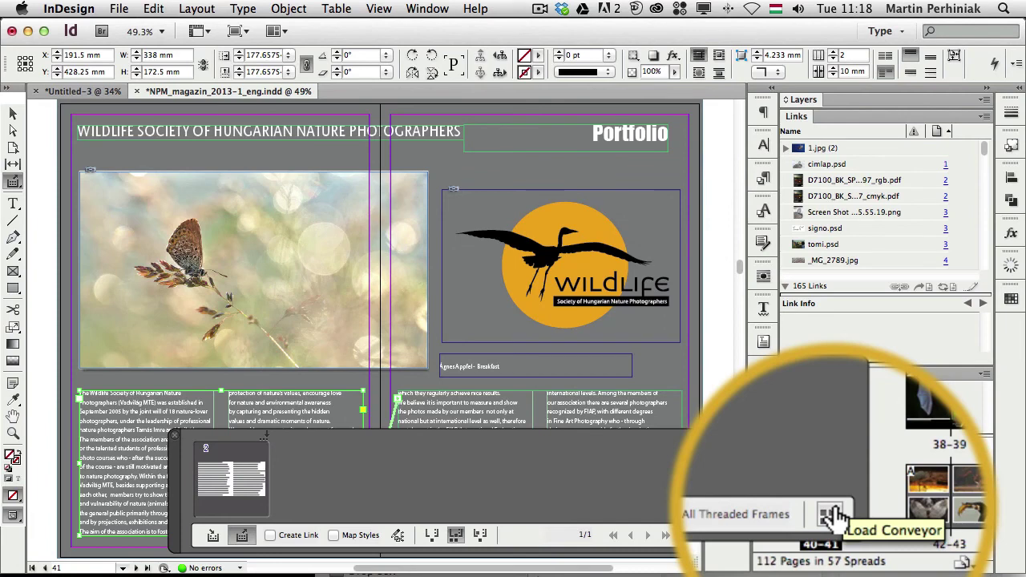
pyautogui.click(830, 515)
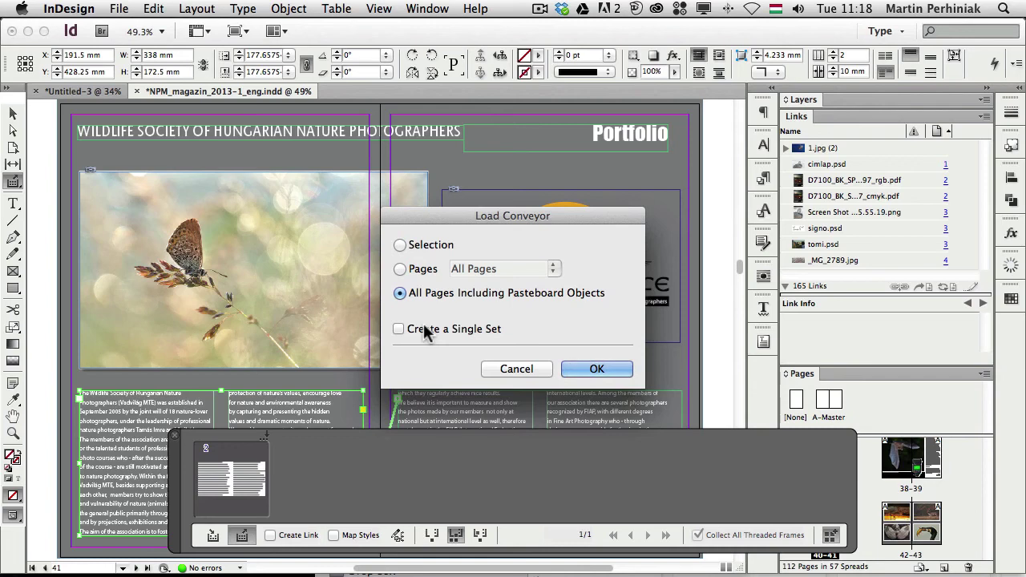
pyautogui.click(425, 270)
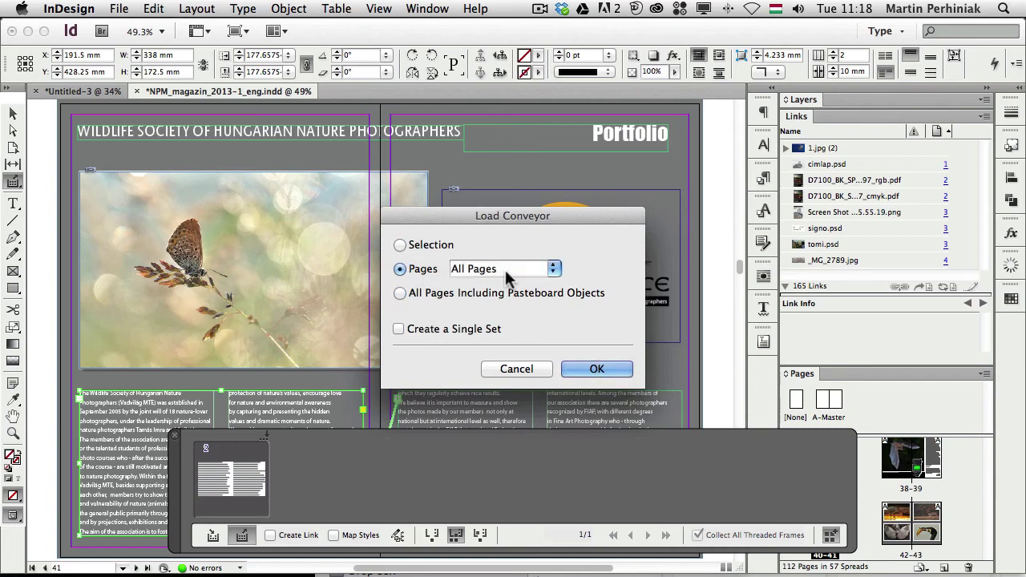
pyautogui.click(552, 269)
pyautogui.click(561, 302)
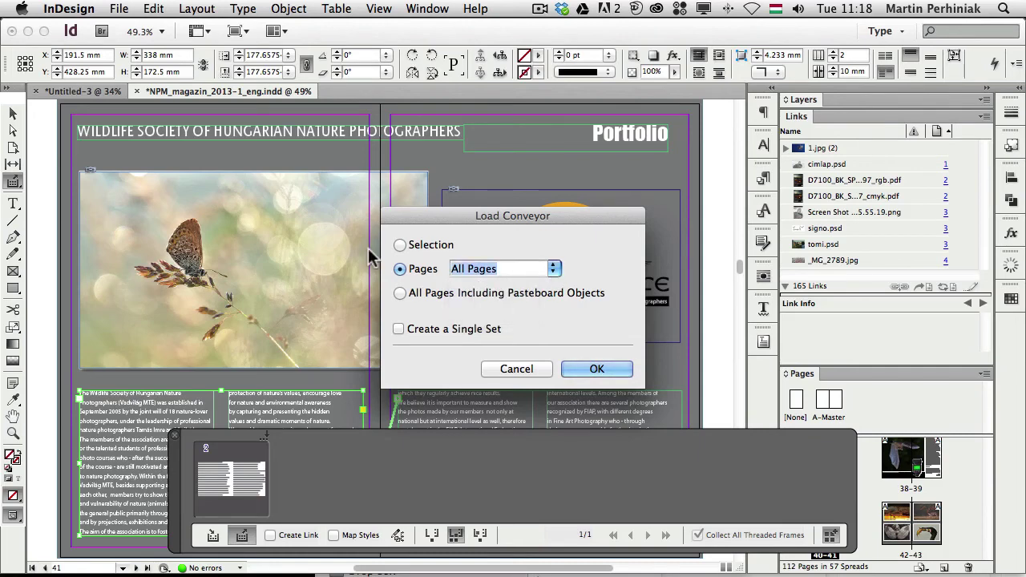
pyautogui.write('41')
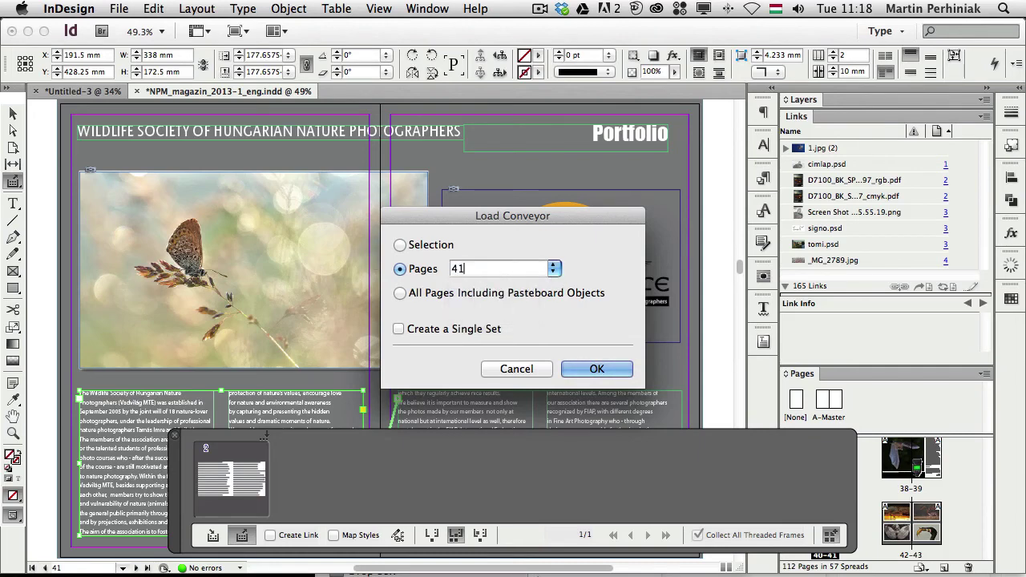
pyautogui.click(412, 242)
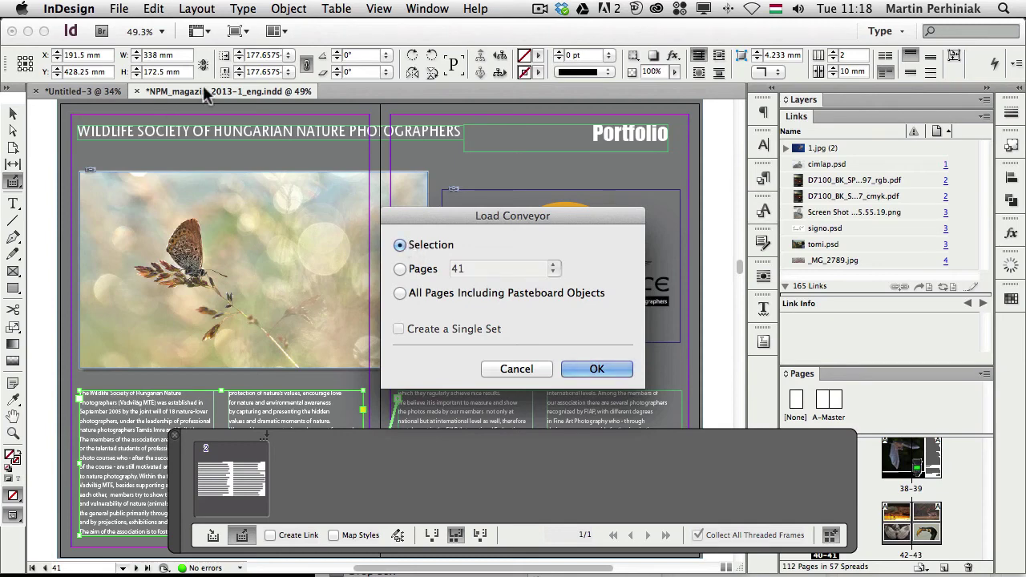
pyautogui.click(401, 293)
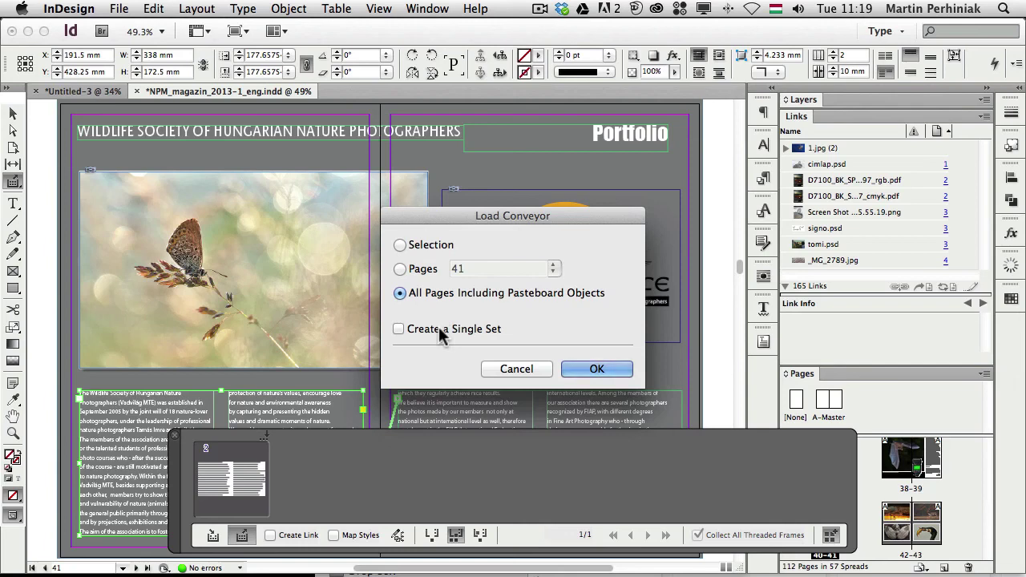
pyautogui.doubleClick(457, 268)
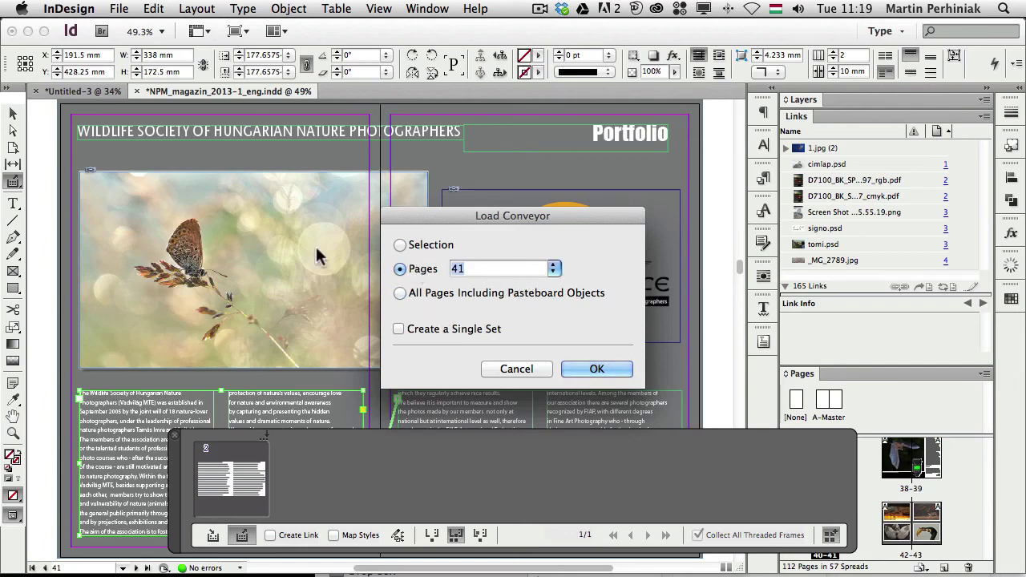
pyautogui.write('56')
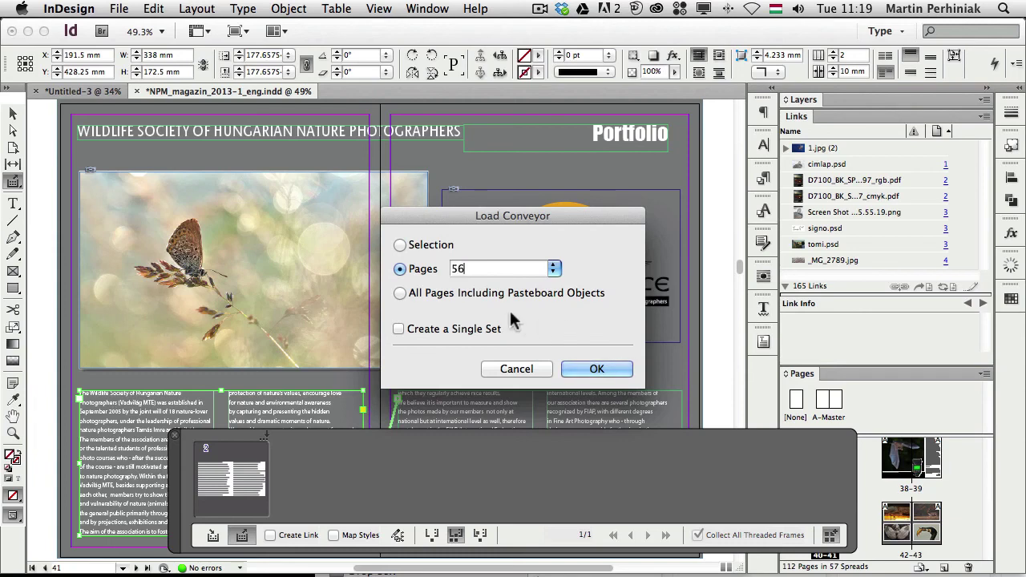
pyautogui.click(442, 331)
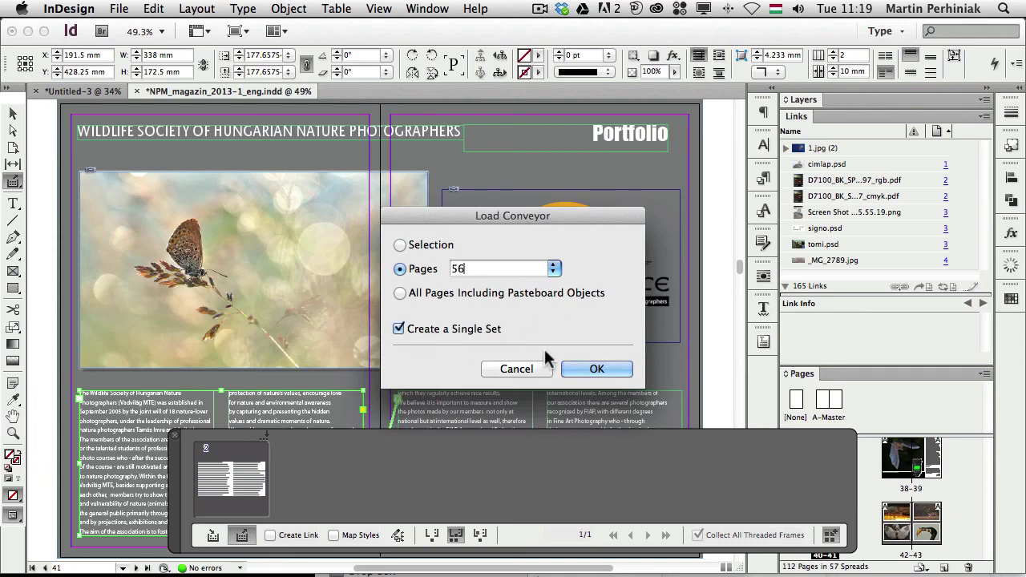
pyautogui.click(596, 369)
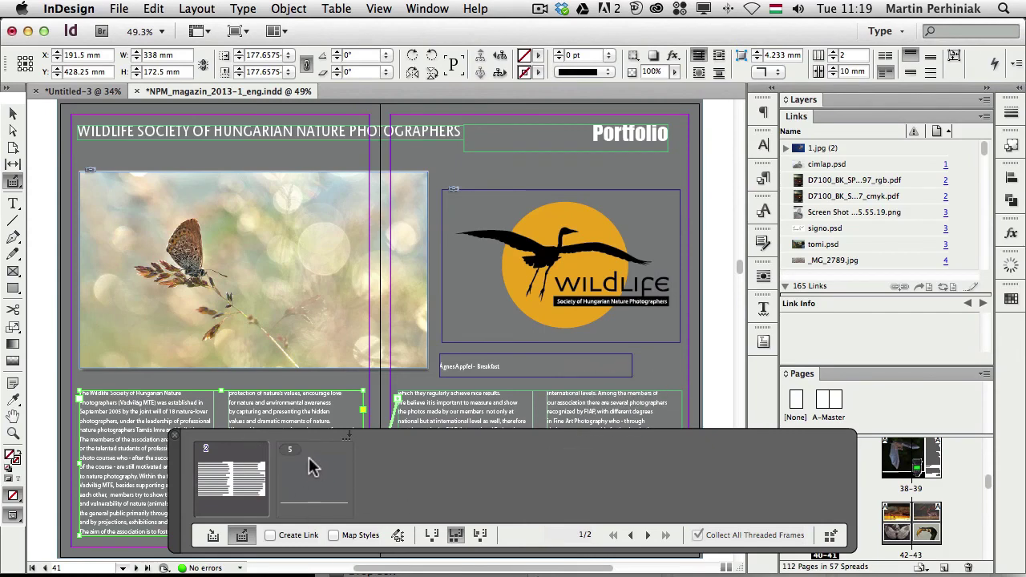
# Check the 5-item page-56 set, then drag it scaled down below the article frames on Untitled-3.
pyautogui.click(311, 470)
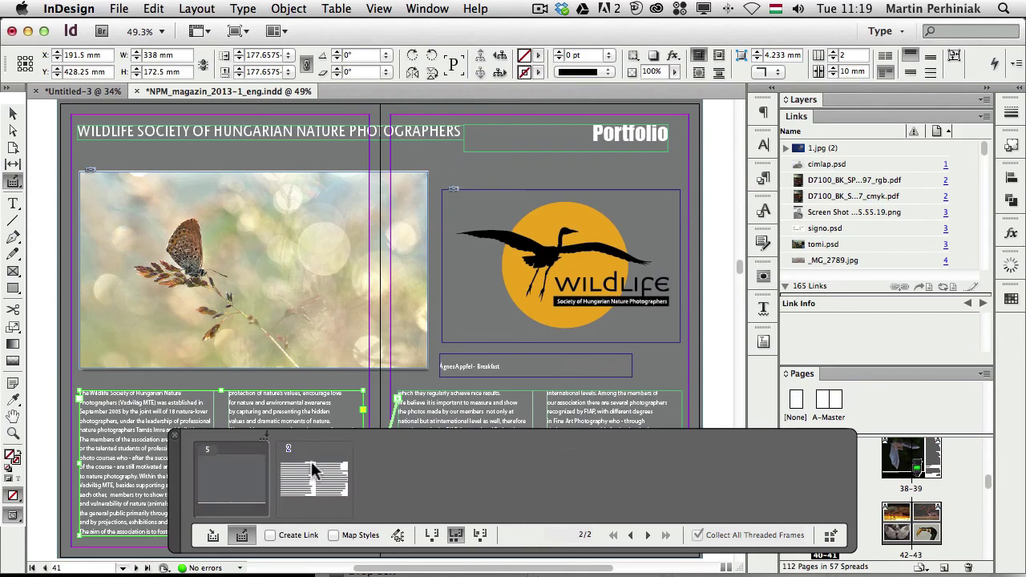
pyautogui.click(244, 472)
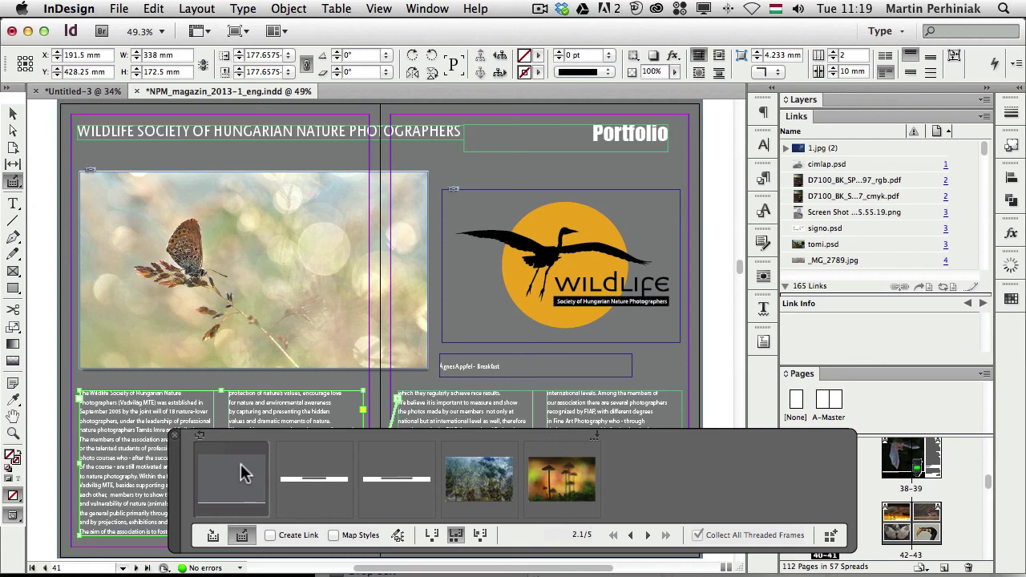
pyautogui.click(244, 472)
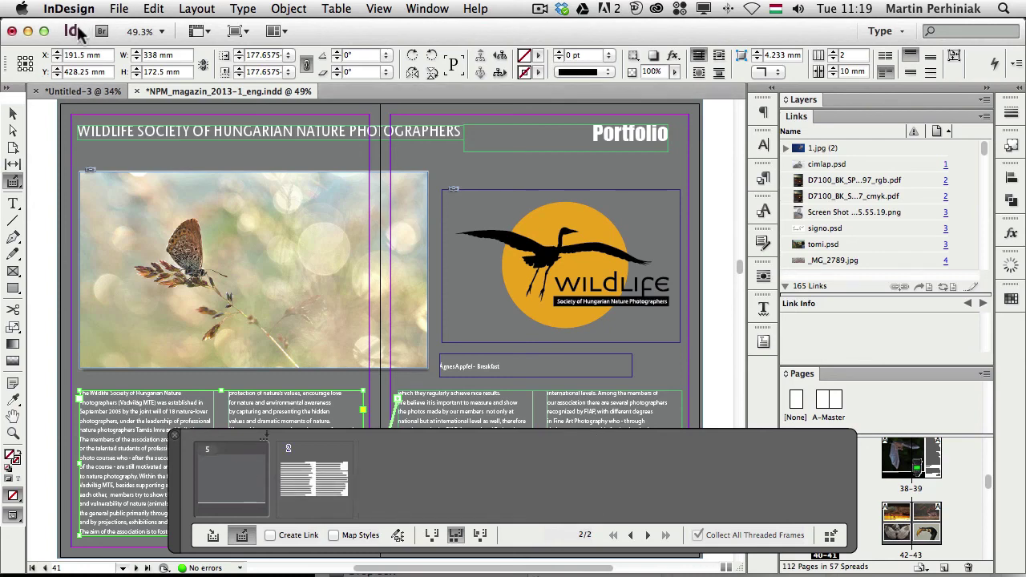
pyautogui.click(80, 91)
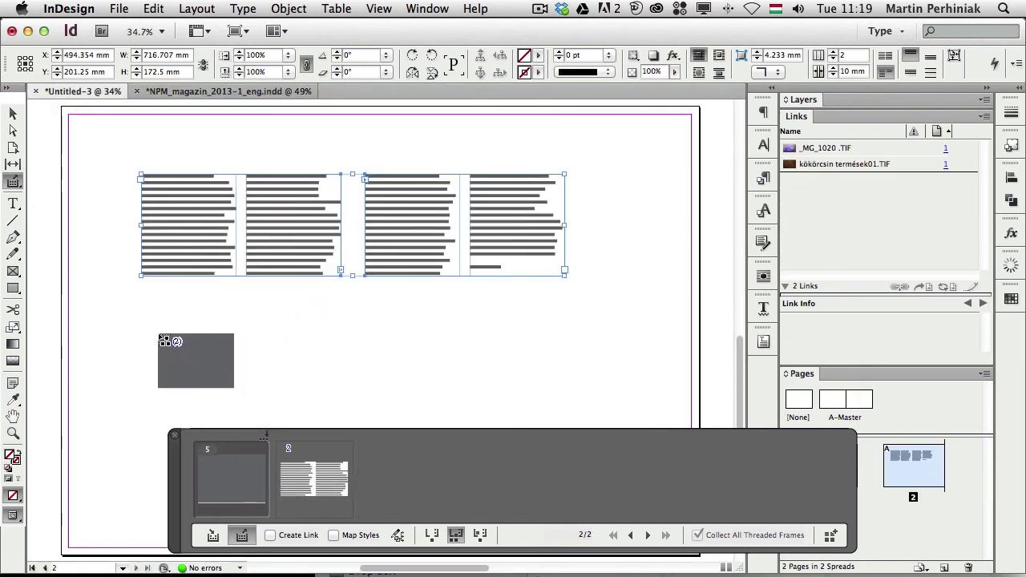
pyautogui.moveTo(138, 296); pyautogui.dragTo(421, 483)
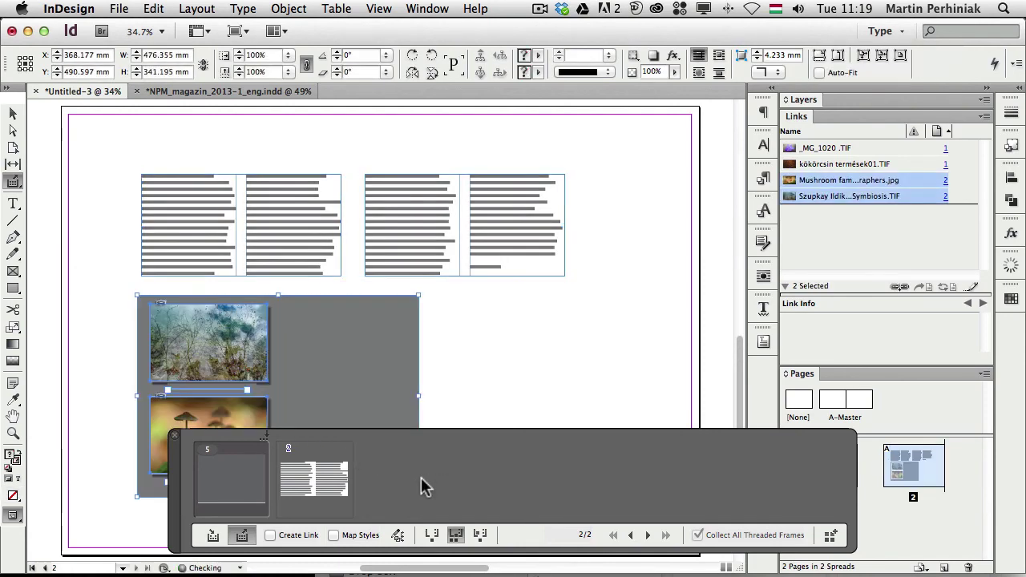